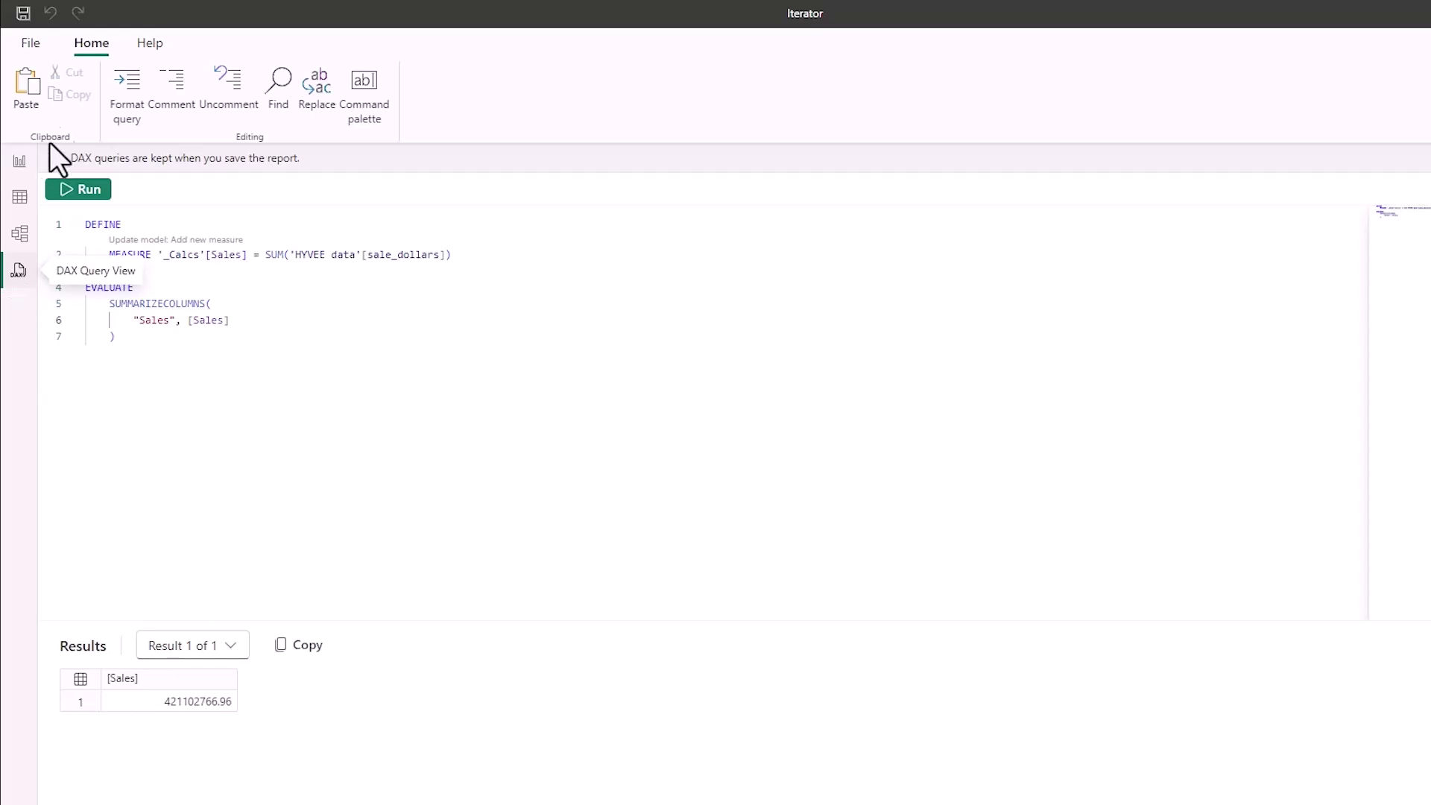
- Turn on DAX query view under Options > Preview features, then return to the query
{"action": "left_click", "coordinate": [33, 41]}
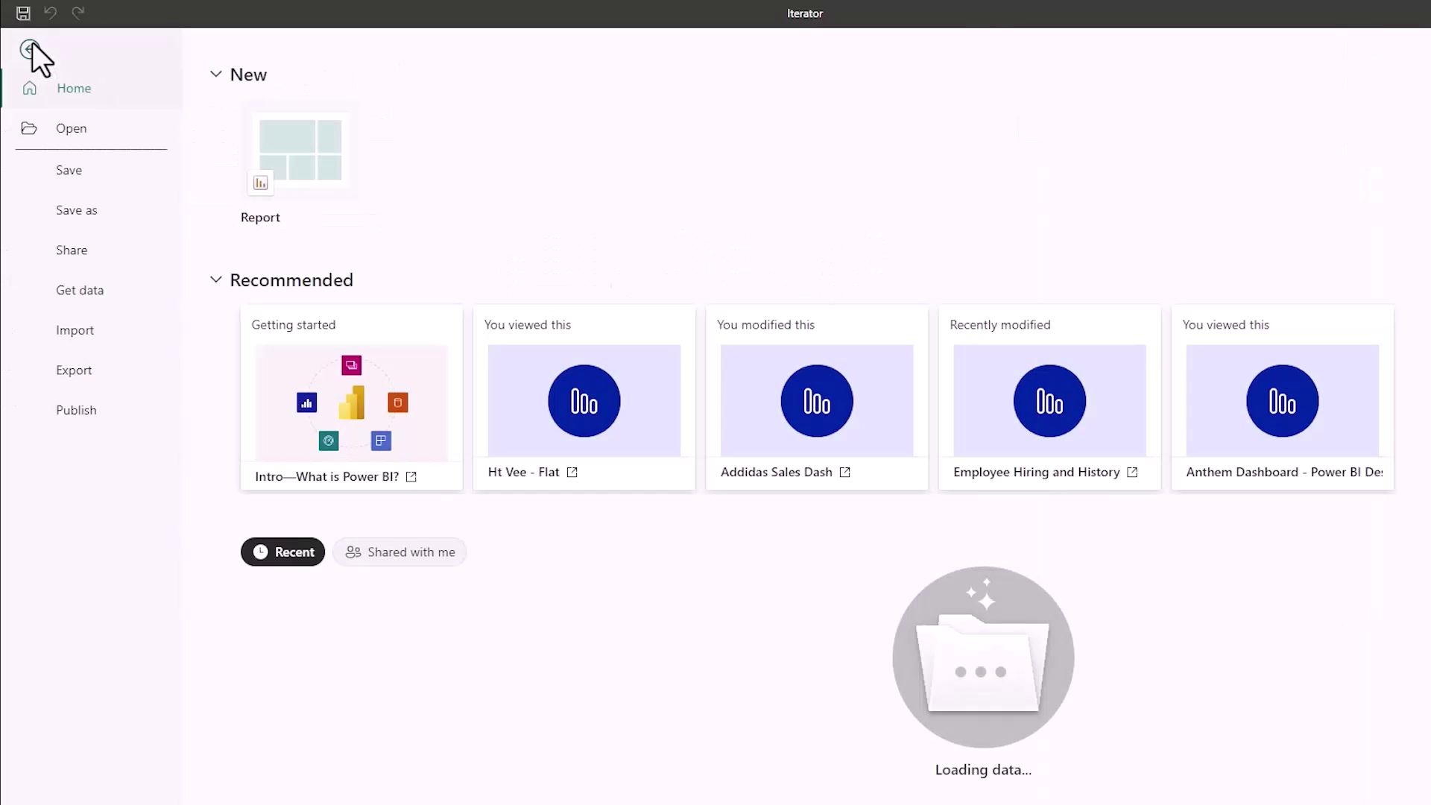
{"action": "left_click", "coordinate": [84, 666]}
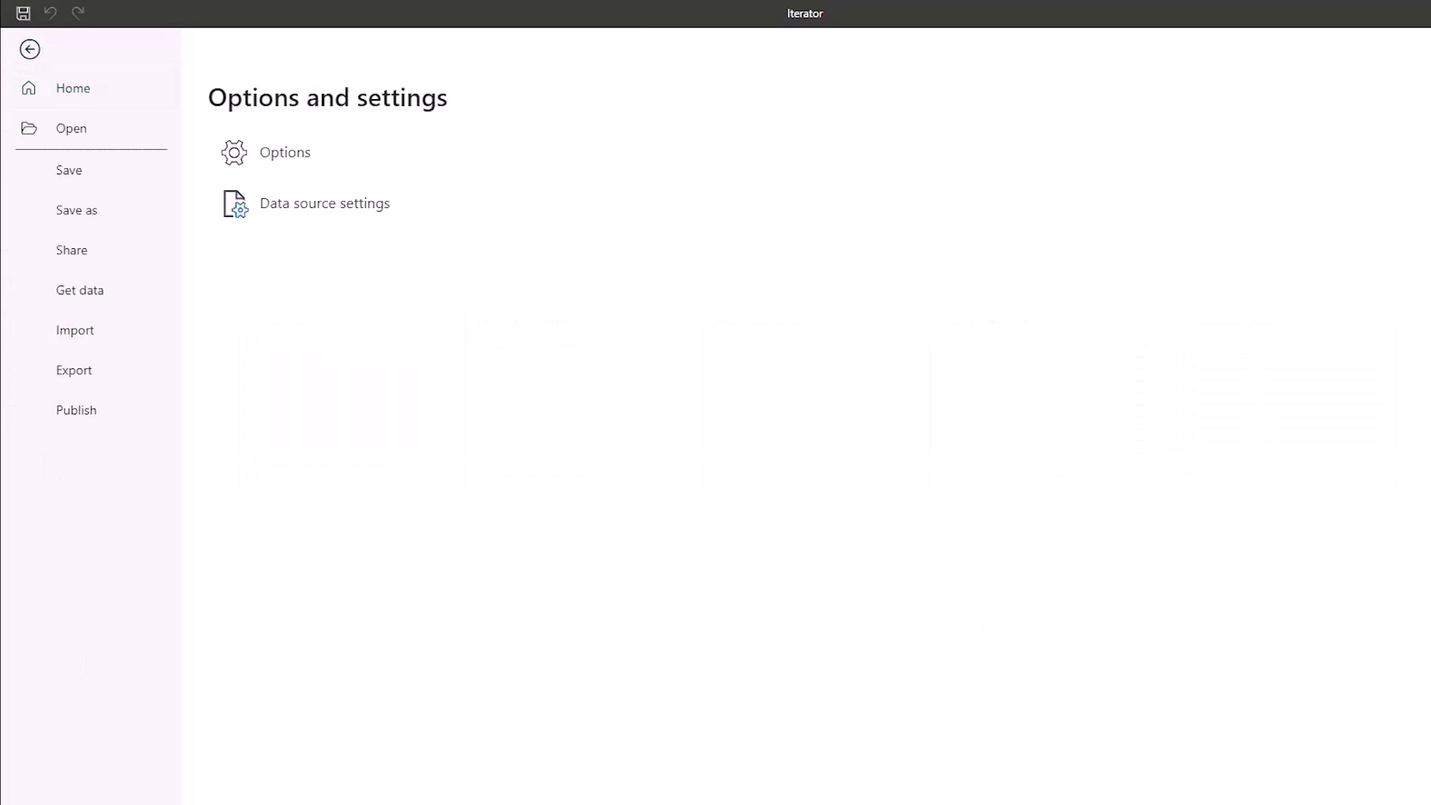
{"action": "left_click", "coordinate": [278, 164]}
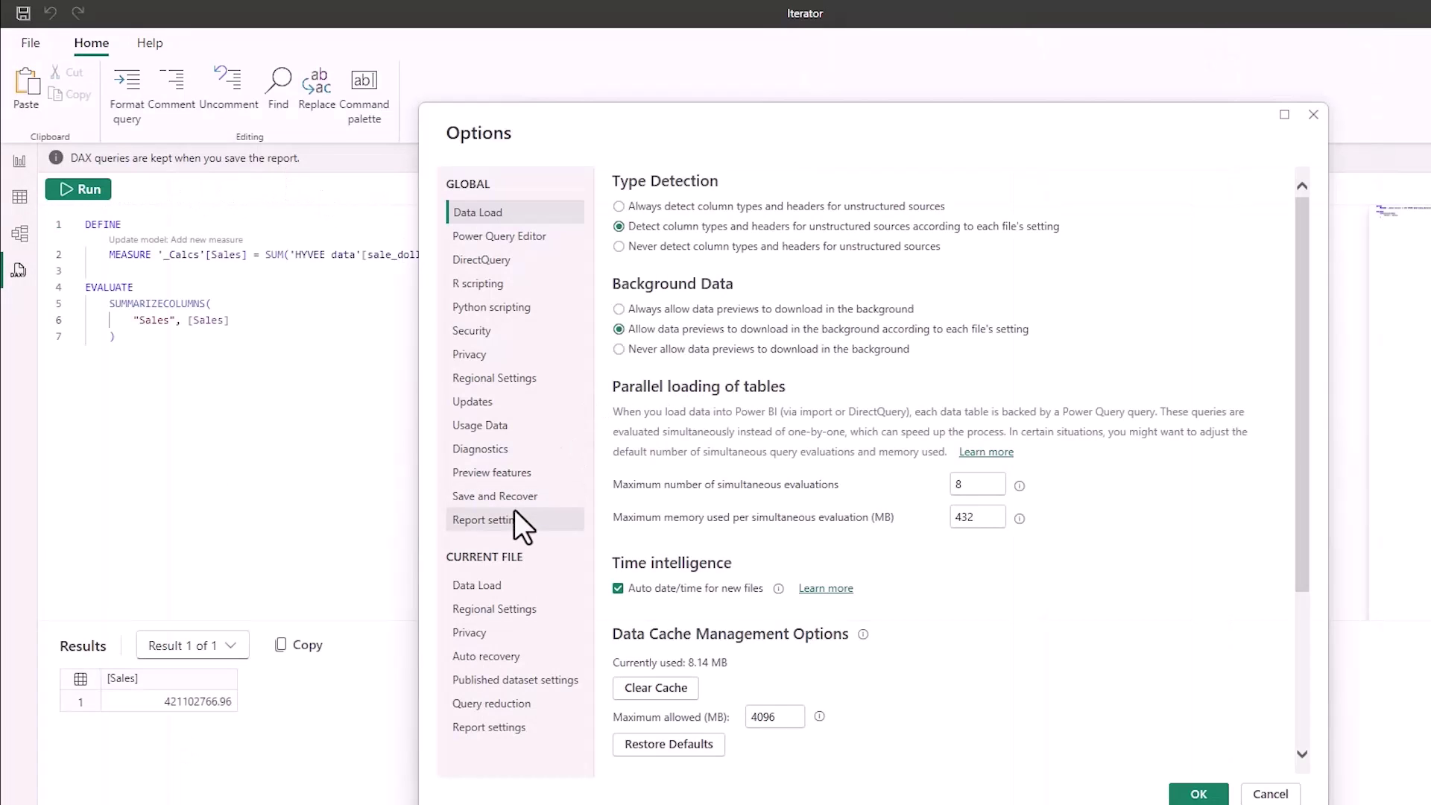
{"action": "left_click", "coordinate": [521, 473]}
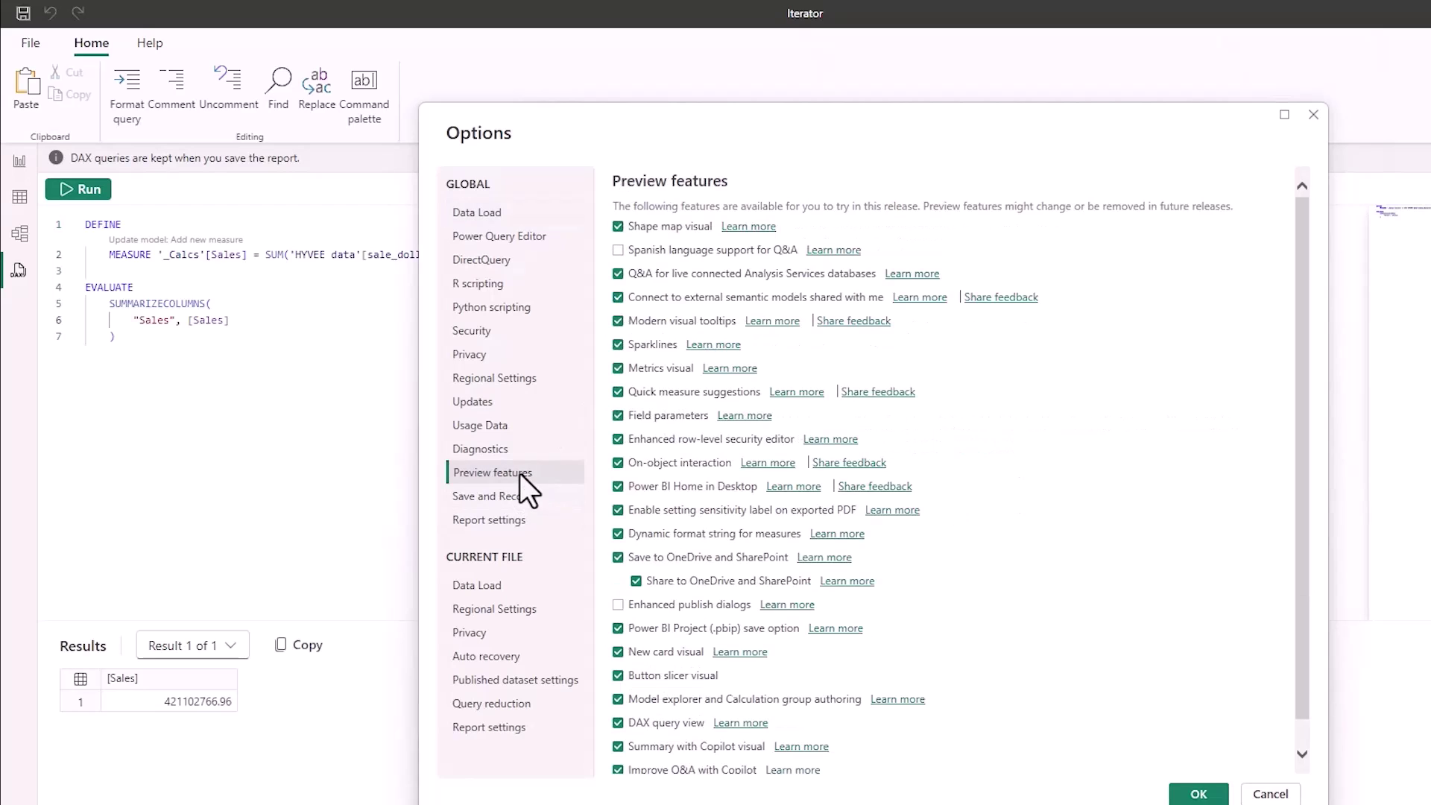
{"action": "scroll", "coordinate": [816, 565], "scroll_direction": "down", "scroll_amount": 1}
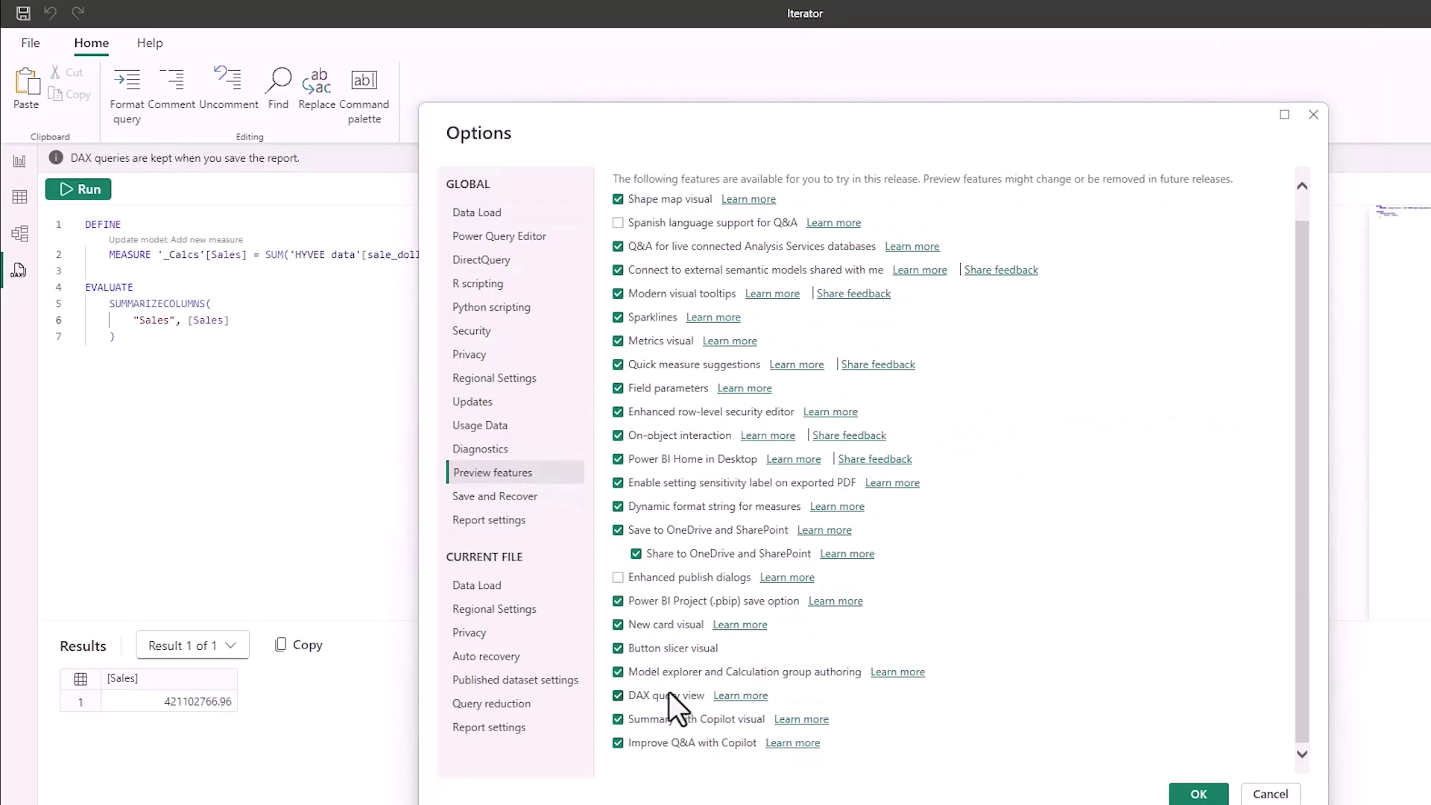
{"action": "left_click", "coordinate": [1199, 794]}
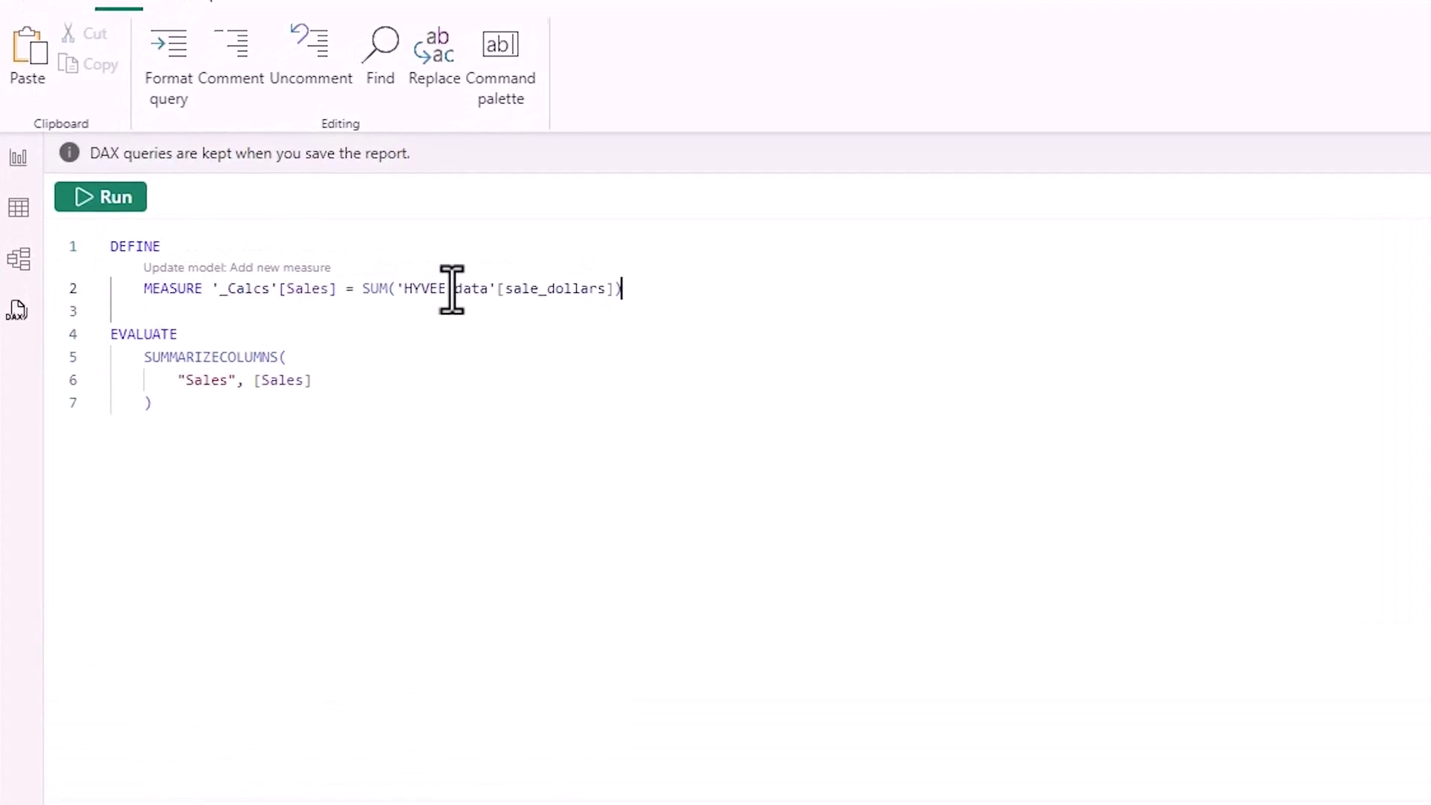
- Duplicate the Sales measure definition onto a new line 3
{"action": "left_click_drag", "start_coordinate": [625, 289], "coordinate": [141, 291]}
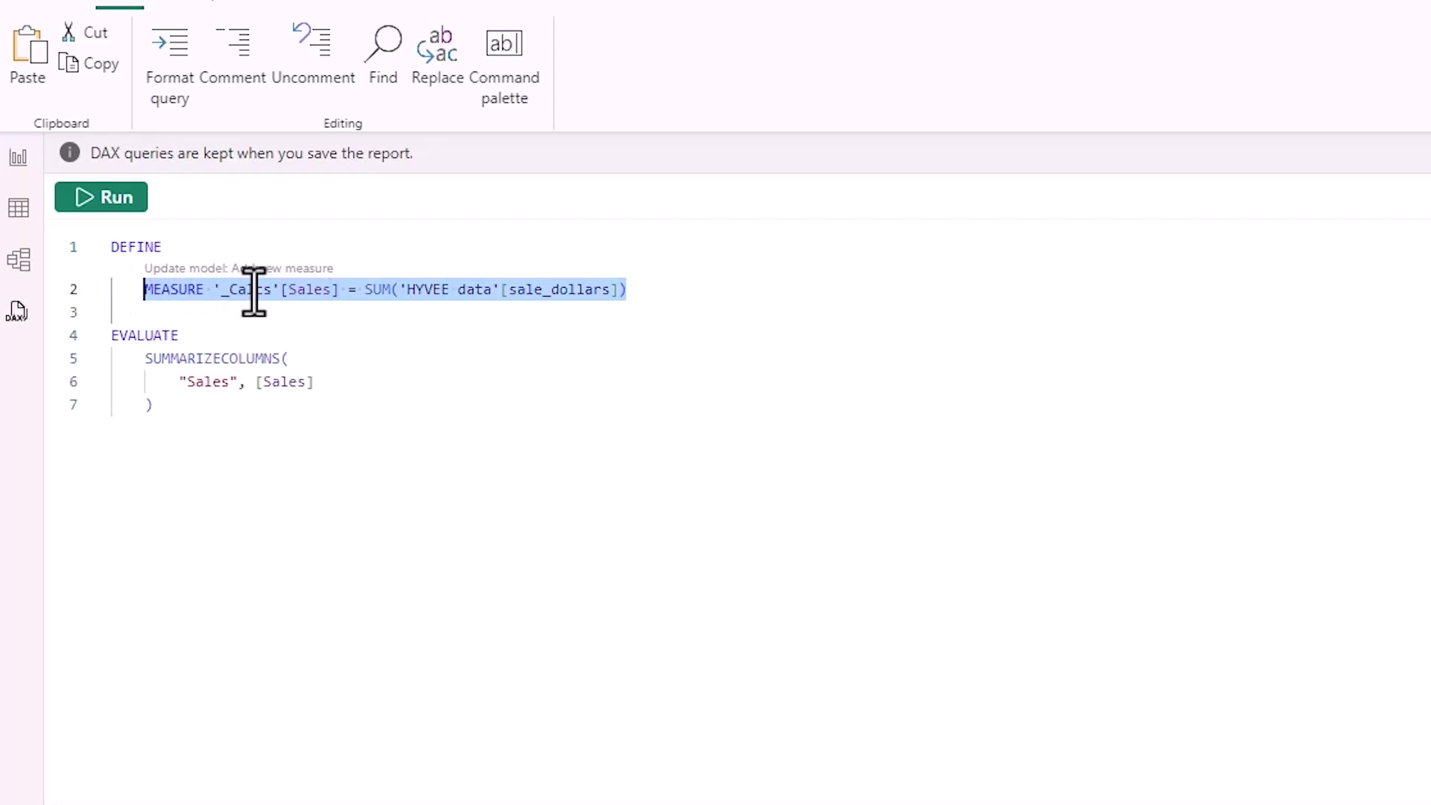
{"action": "key", "text": "ctrl+c"}
{"action": "left_click", "coordinate": [653, 298]}
{"action": "key", "text": "Return"}
{"action": "key", "text": "ctrl+v"}
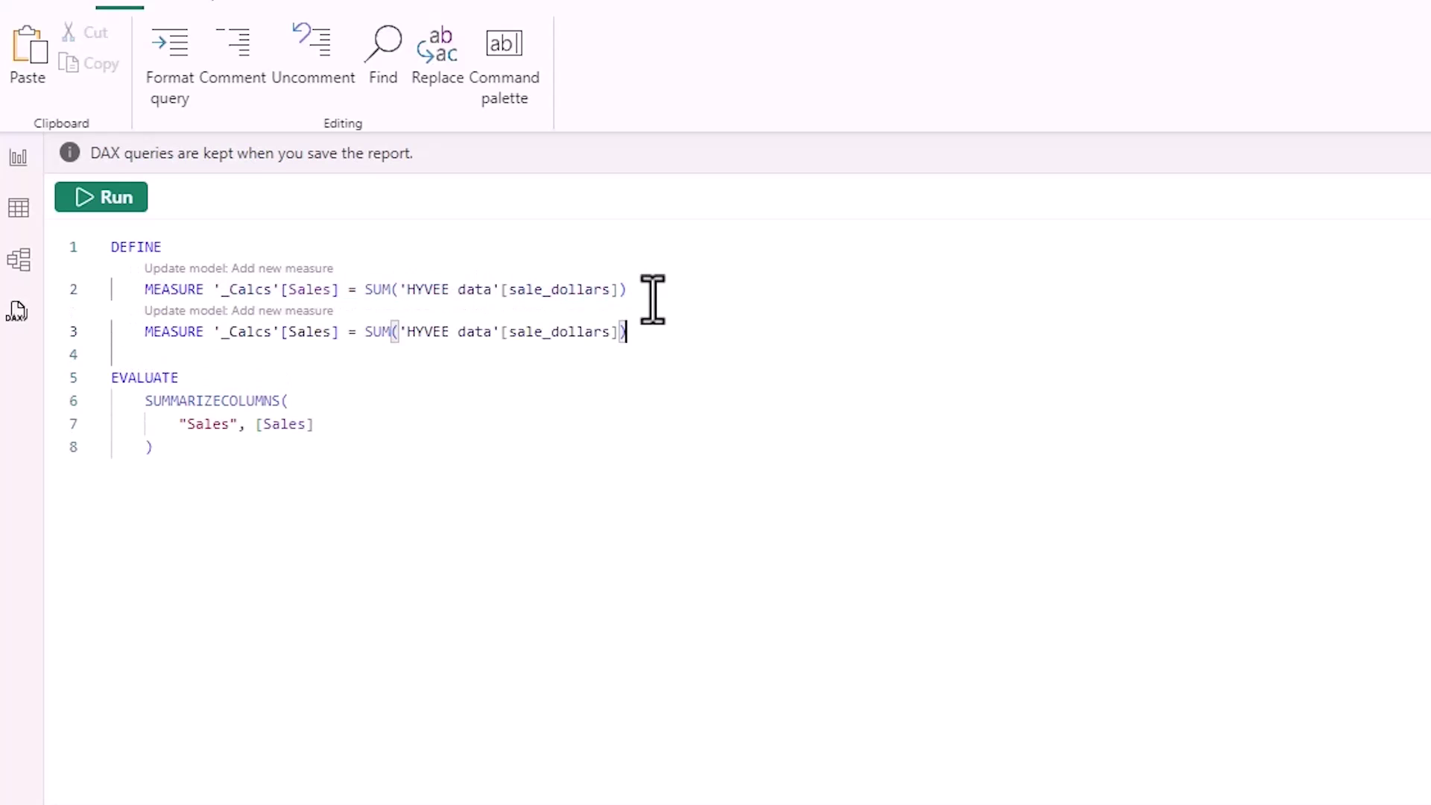
- Rename the copied measure on line 3 from Sales to Total Costs
{"action": "left_click", "coordinate": [326, 332]}
{"action": "left_click_drag", "start_coordinate": [308, 336], "coordinate": [327, 333]}
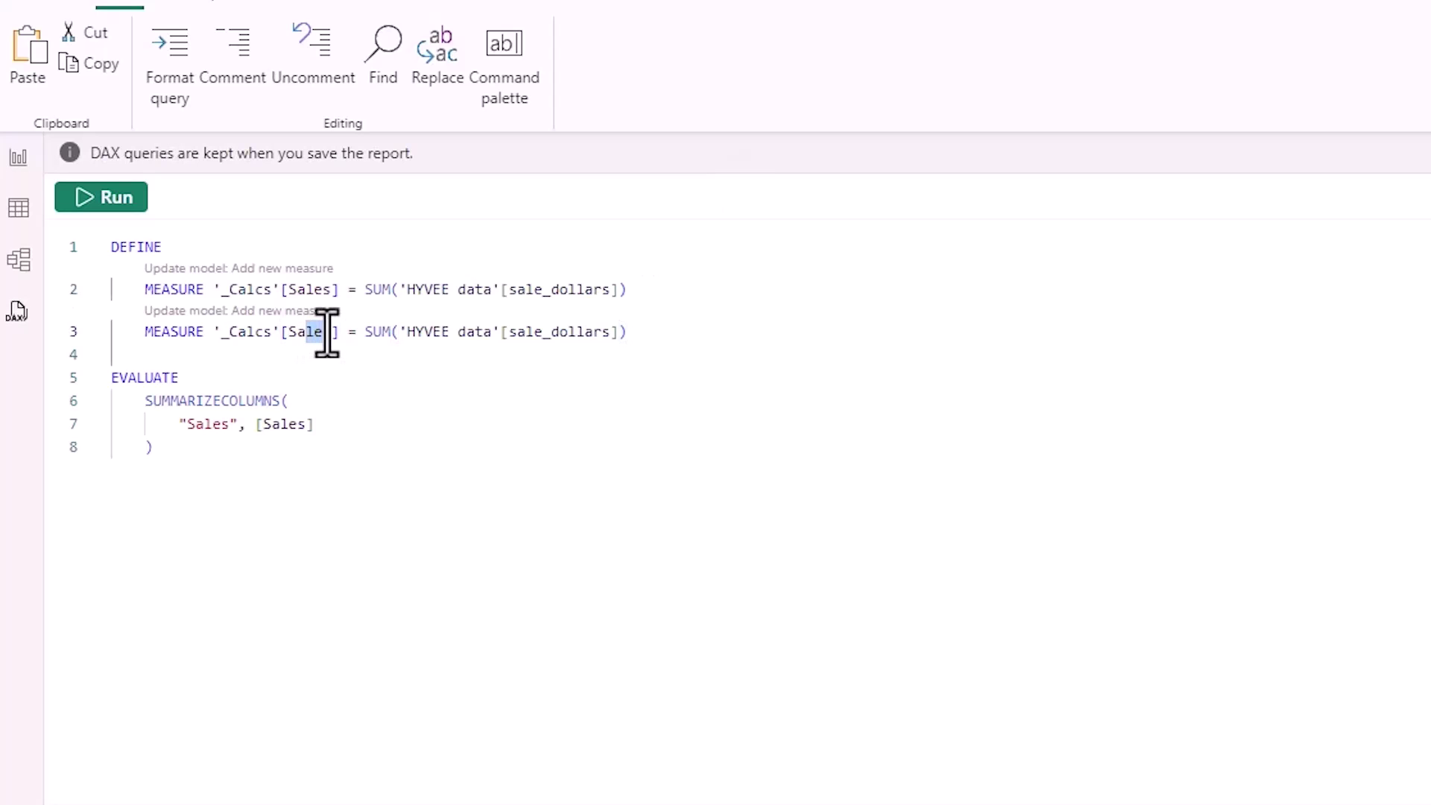
{"action": "double_click", "coordinate": [327, 334]}
{"action": "type", "text": "Total Cost"}
{"action": "key", "text": "Escape"}
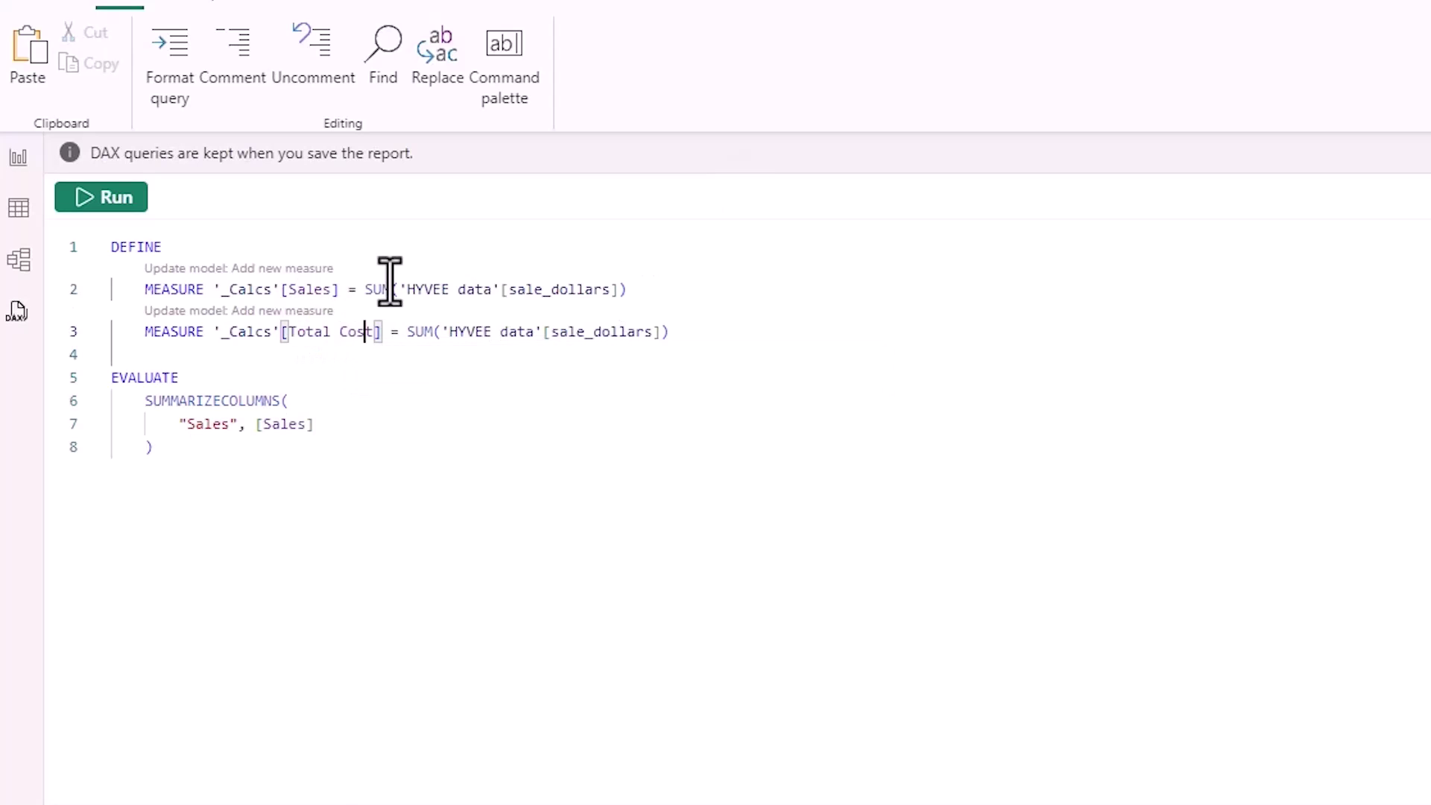
{"action": "key", "text": "Right"}
{"action": "type", "text": "s"}
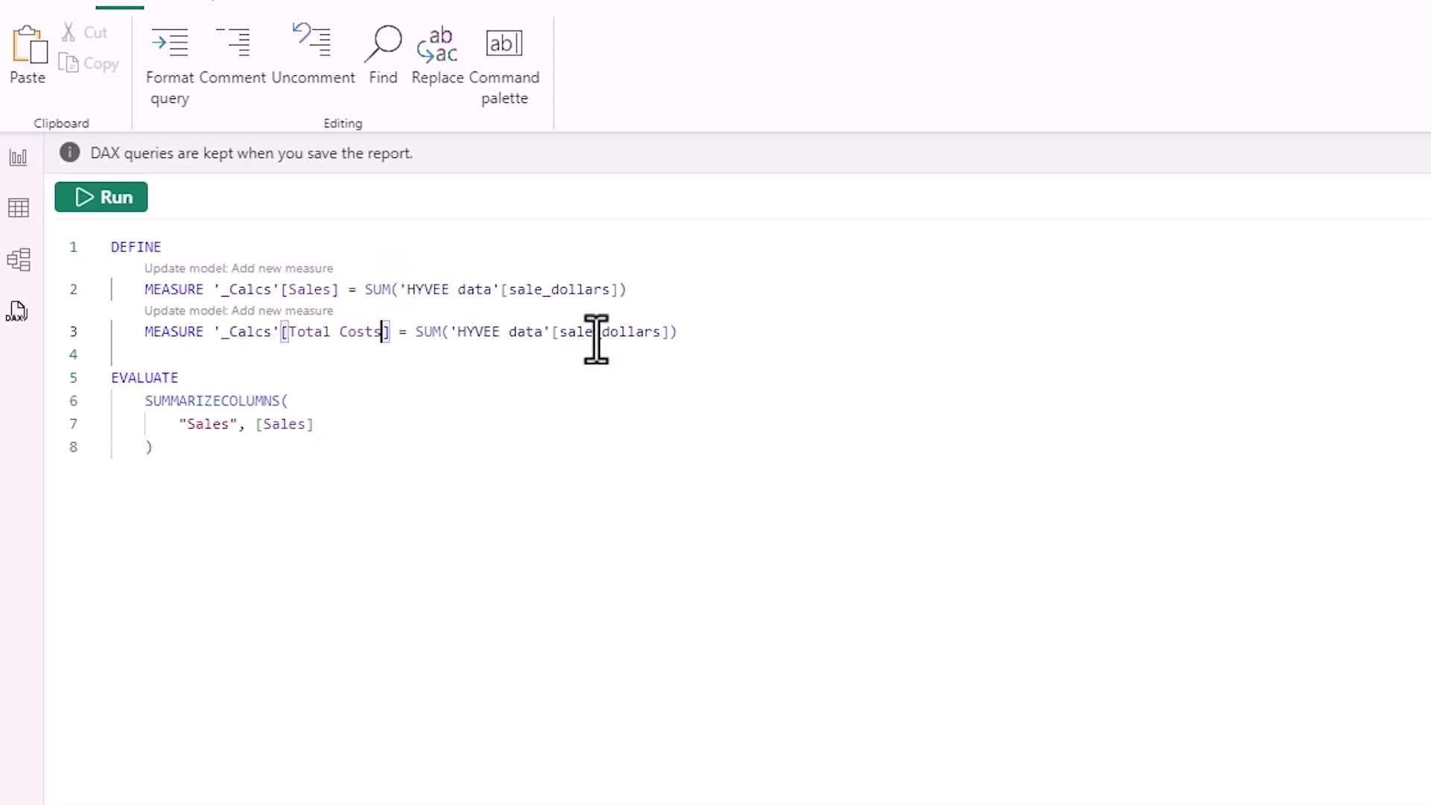
{"action": "left_click", "coordinate": [701, 333]}
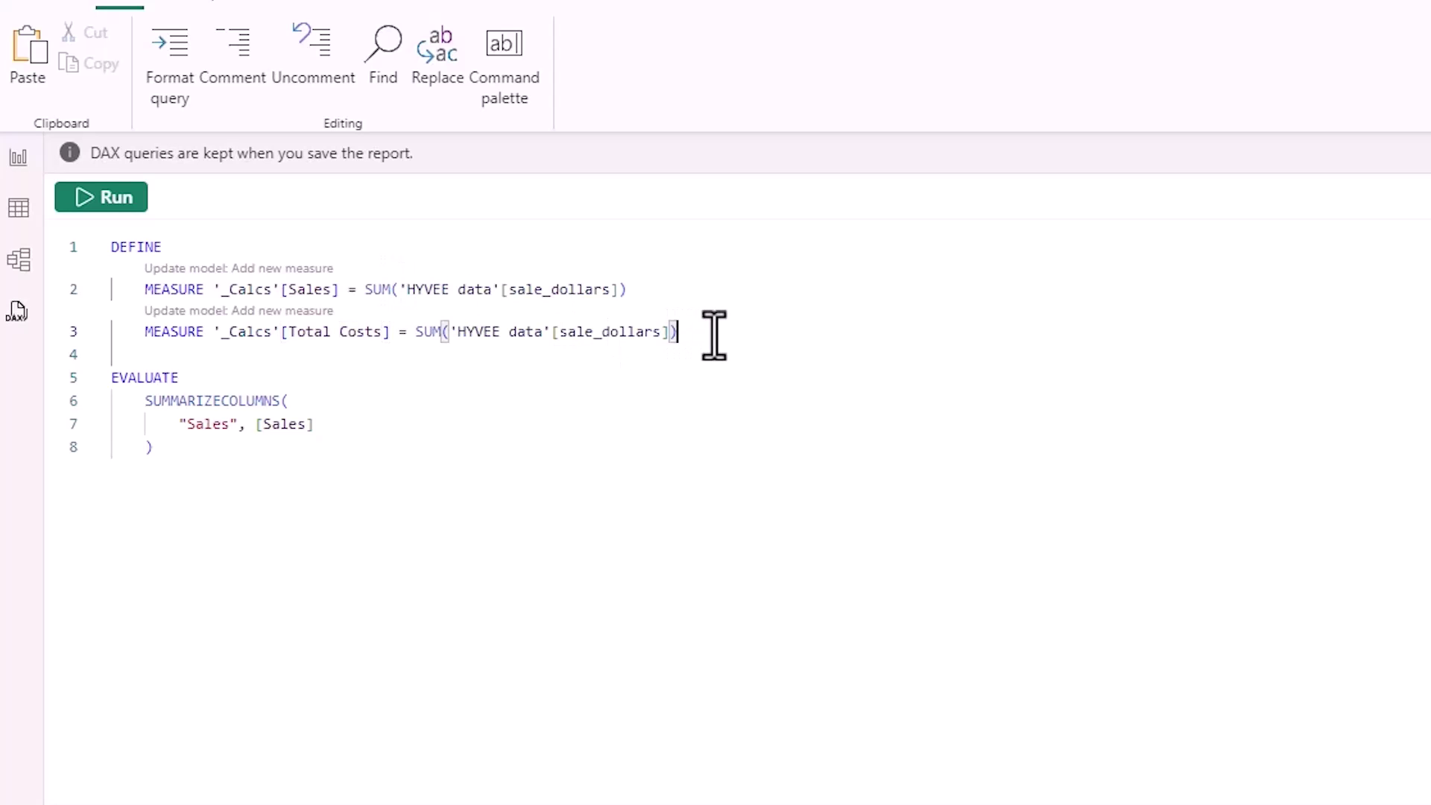
{"action": "left_click", "coordinate": [441, 332], "text": "shift"}
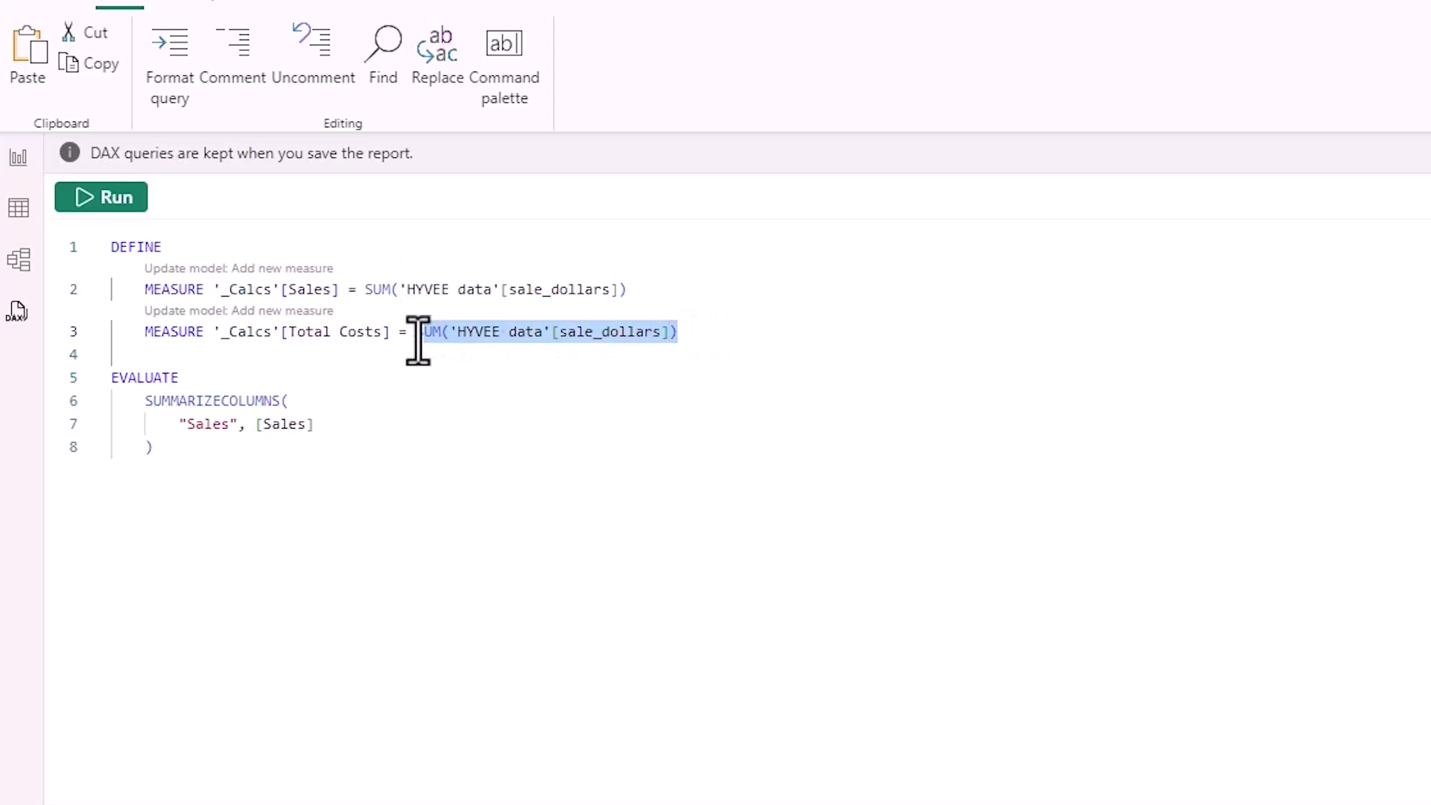
- Replace Total Costs' SUM with SUMX('HYVEE data', sale_dollars - profit)
{"action": "left_click", "coordinate": [415, 333], "text": "shift"}
{"action": "type", "text": "SUMX"}
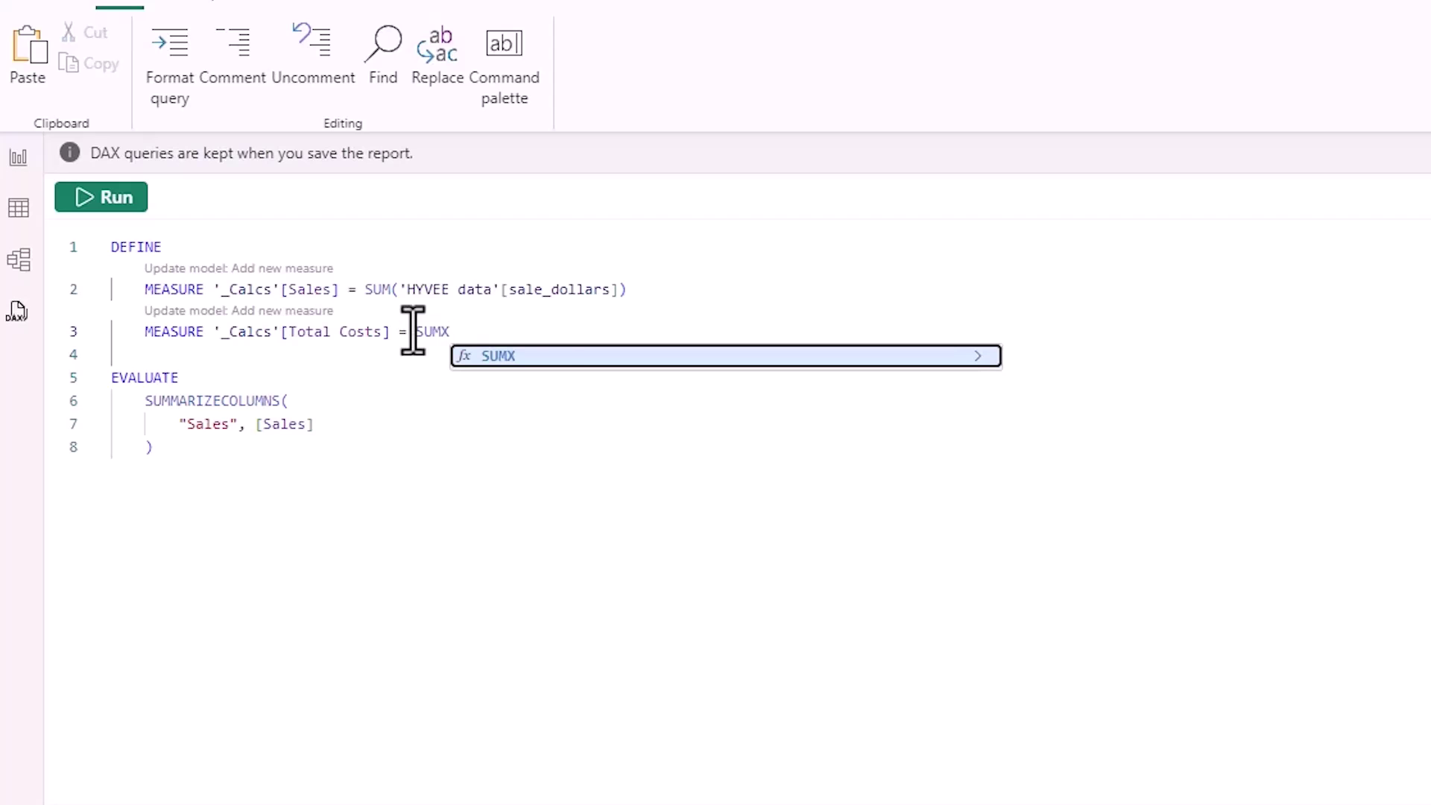
{"action": "type", "text": "("}
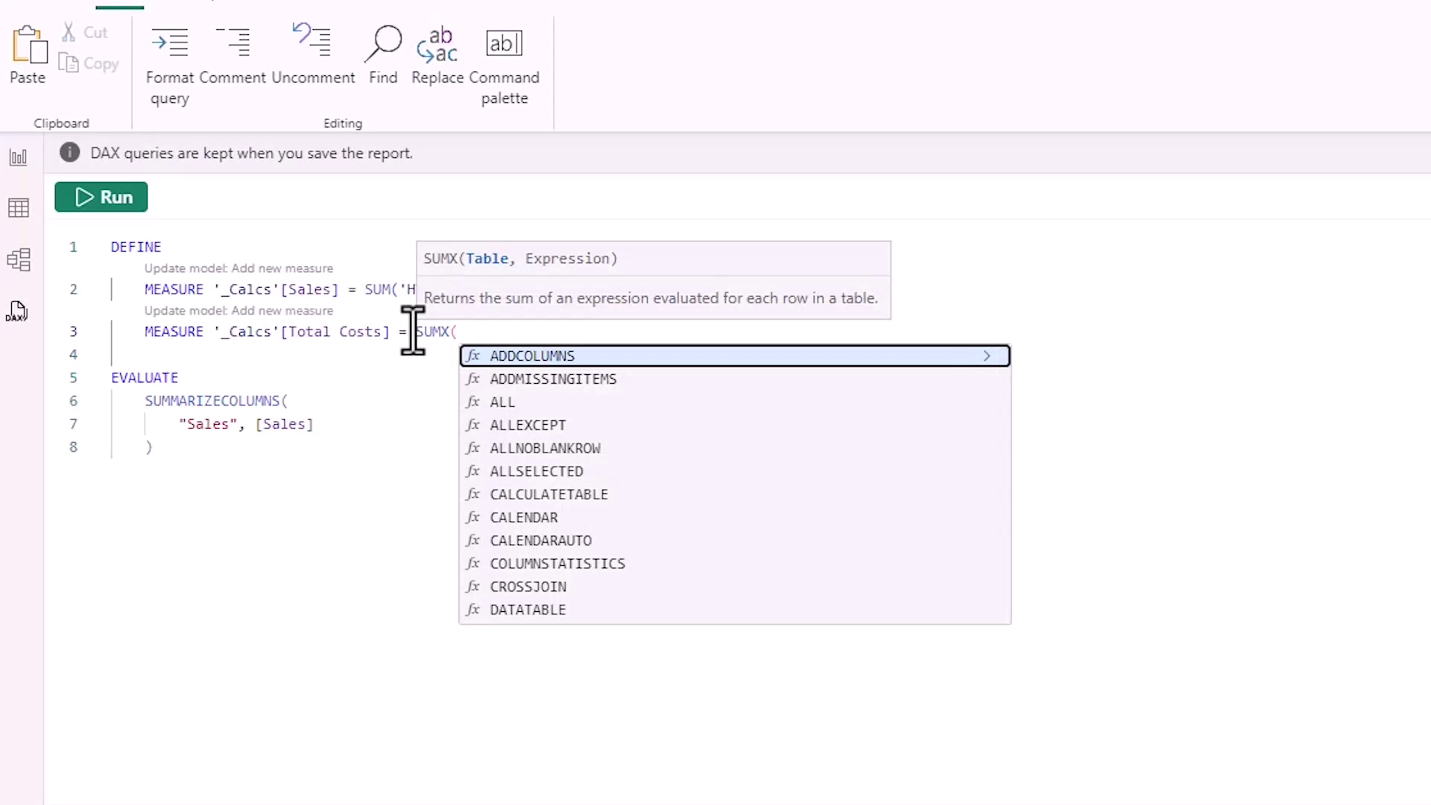
{"action": "type", "text": "'"}
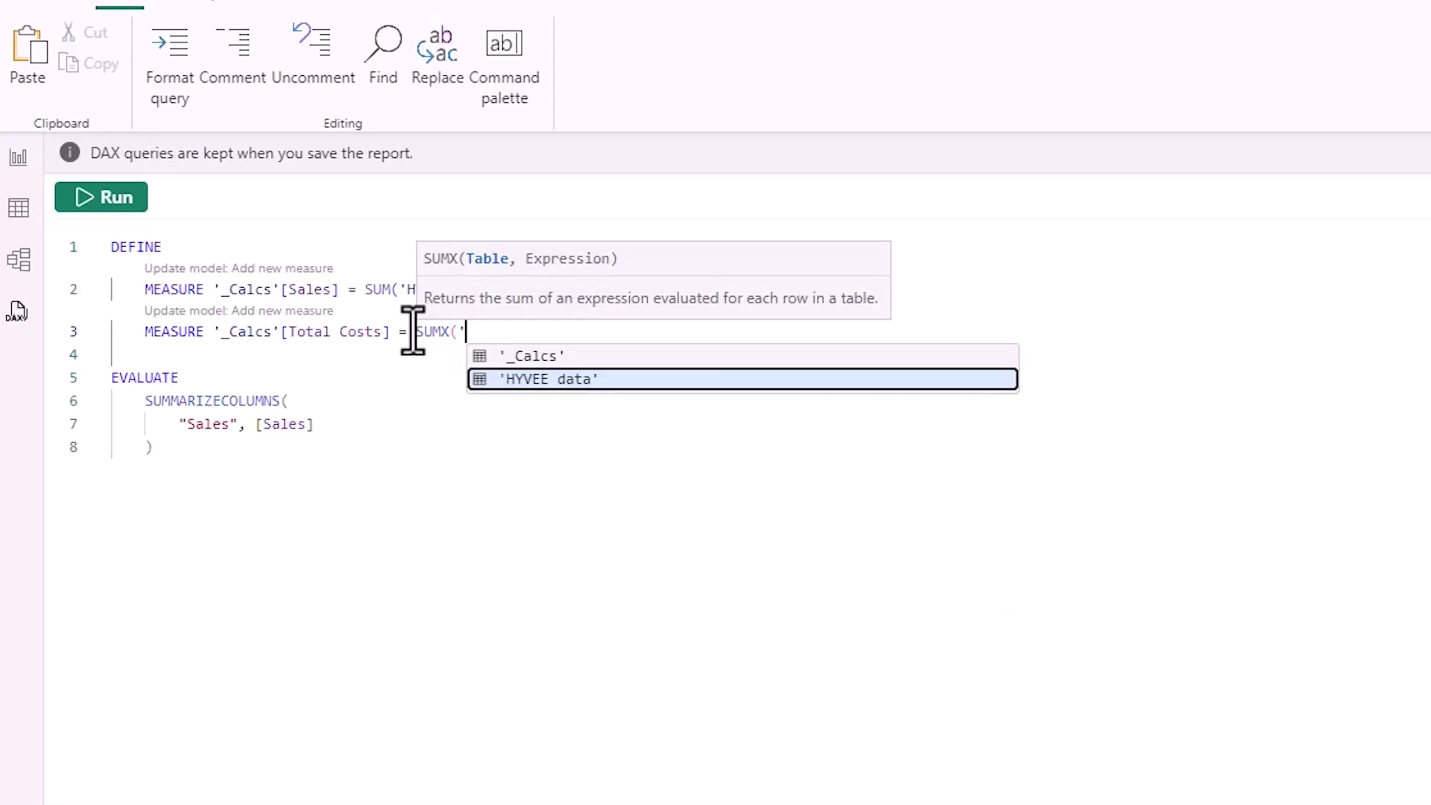
{"action": "left_click", "coordinate": [573, 379]}
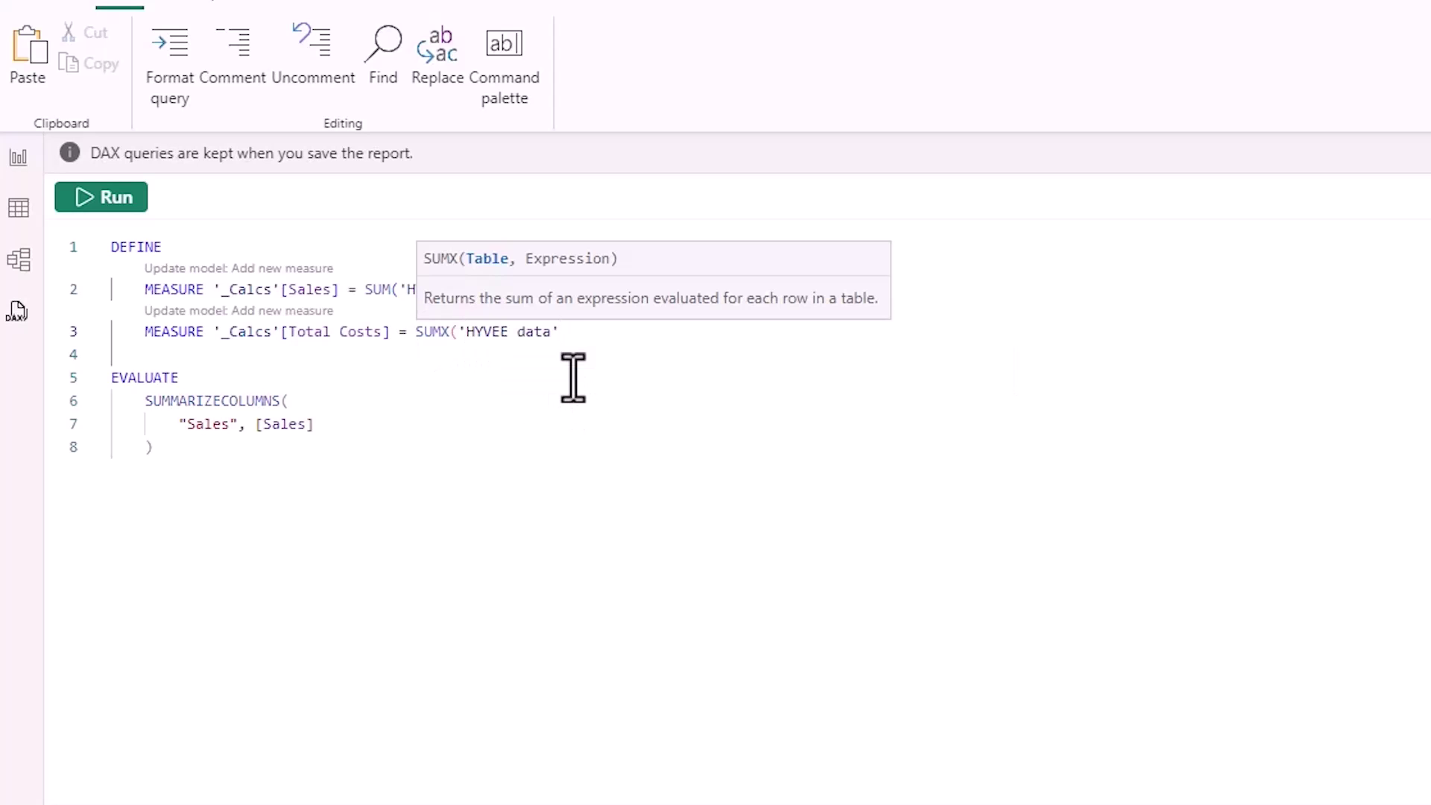
{"action": "type", "text": ",sal"}
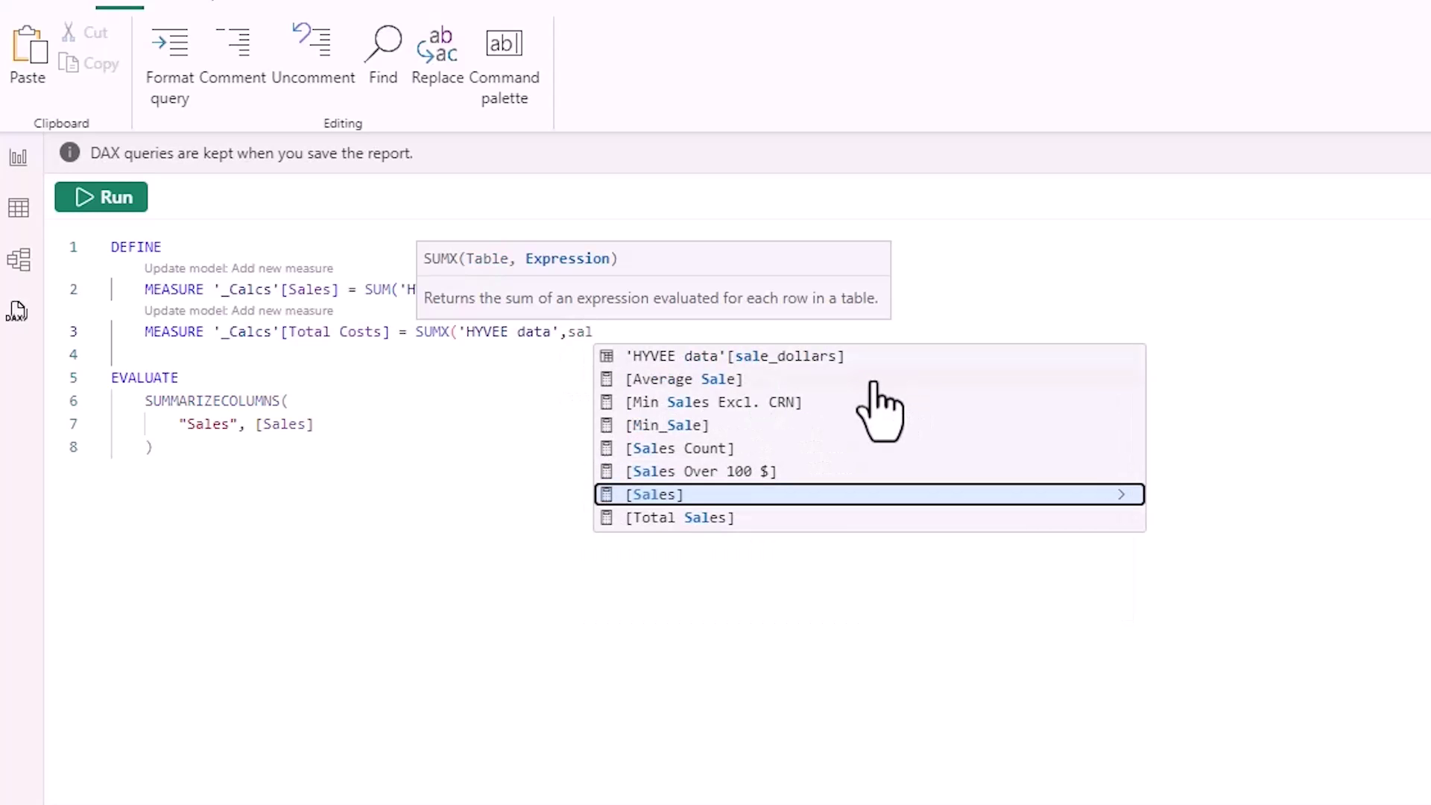
{"action": "left_click", "coordinate": [757, 359]}
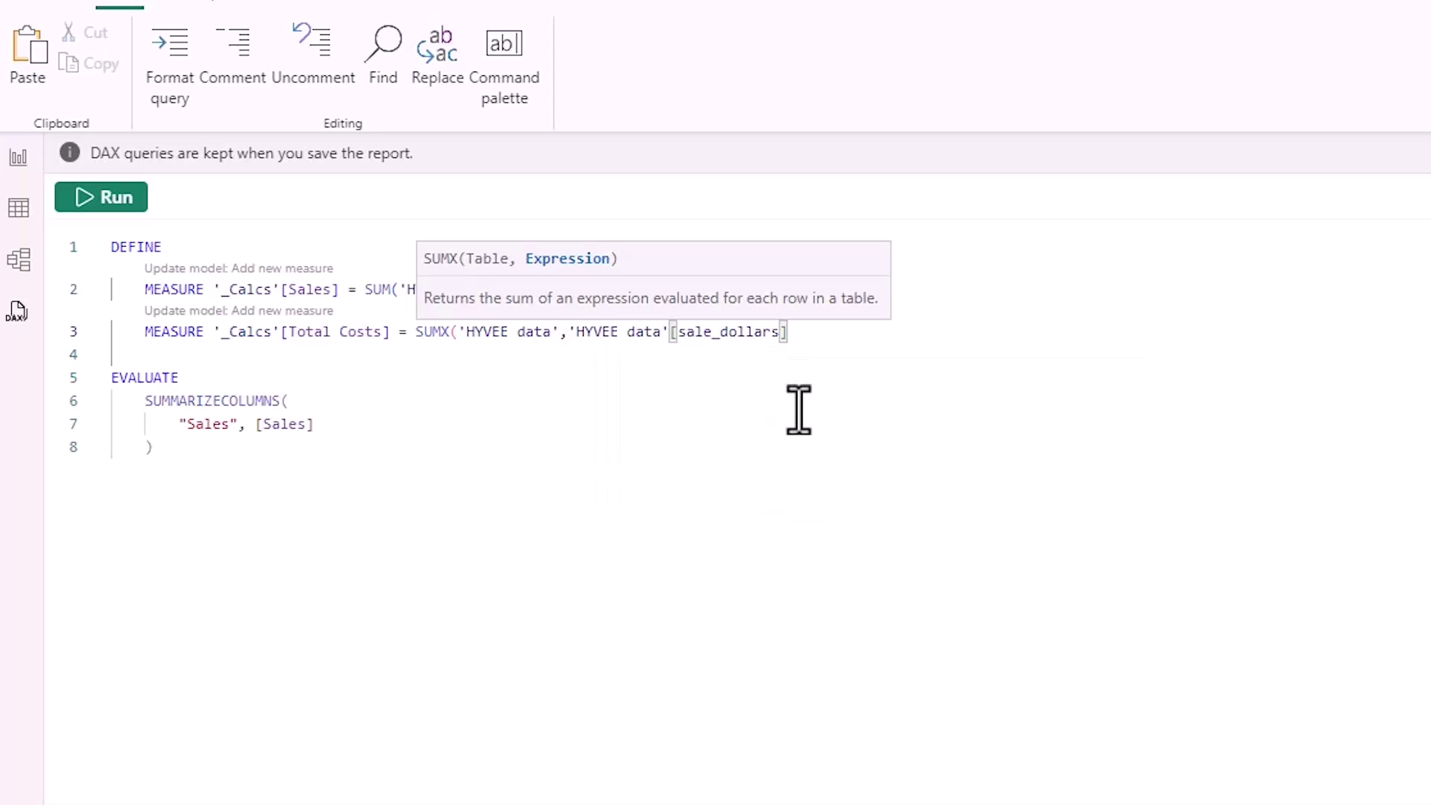
{"action": "type", "text": "-hyv"}
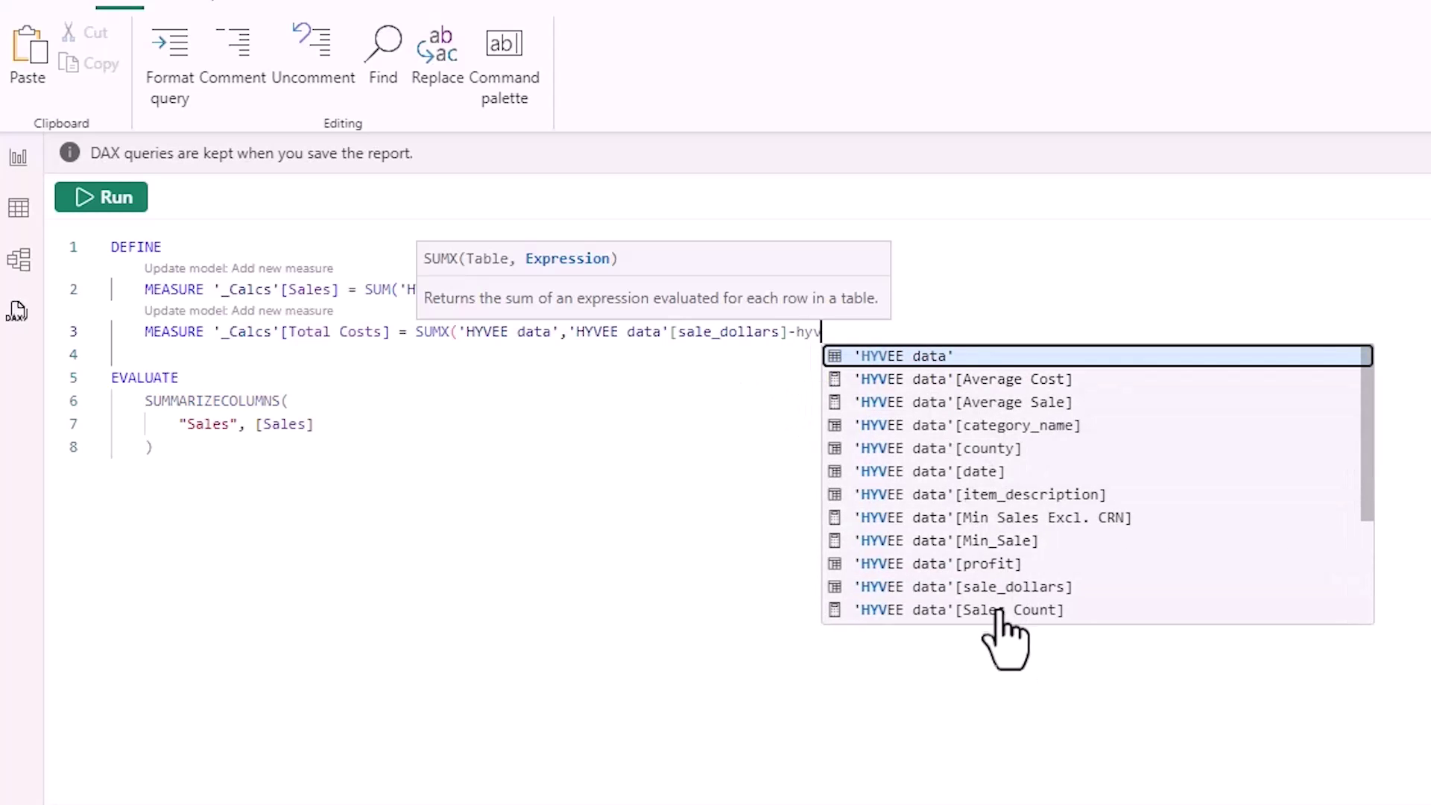
{"action": "left_click", "coordinate": [994, 563]}
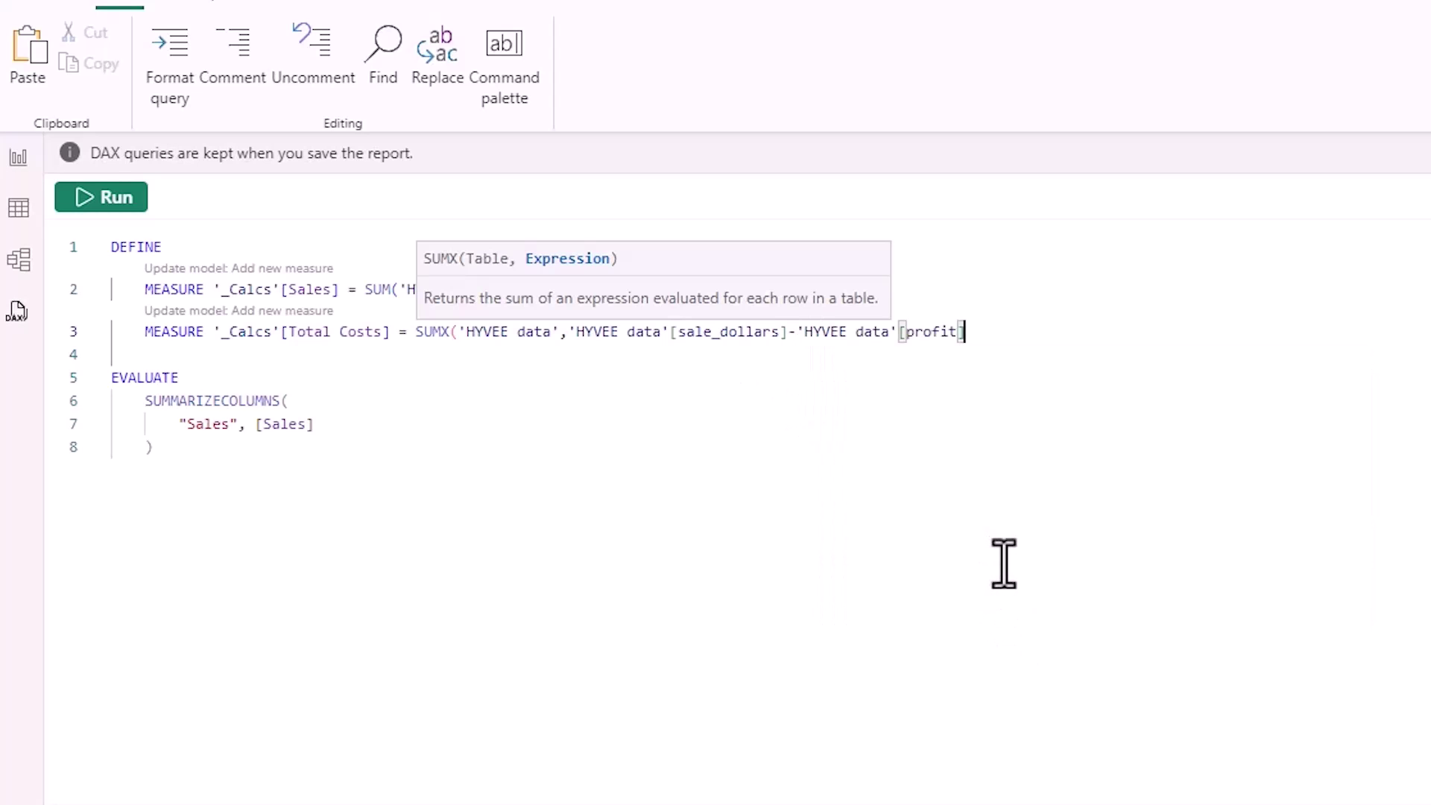
{"action": "type", "text": ")"}
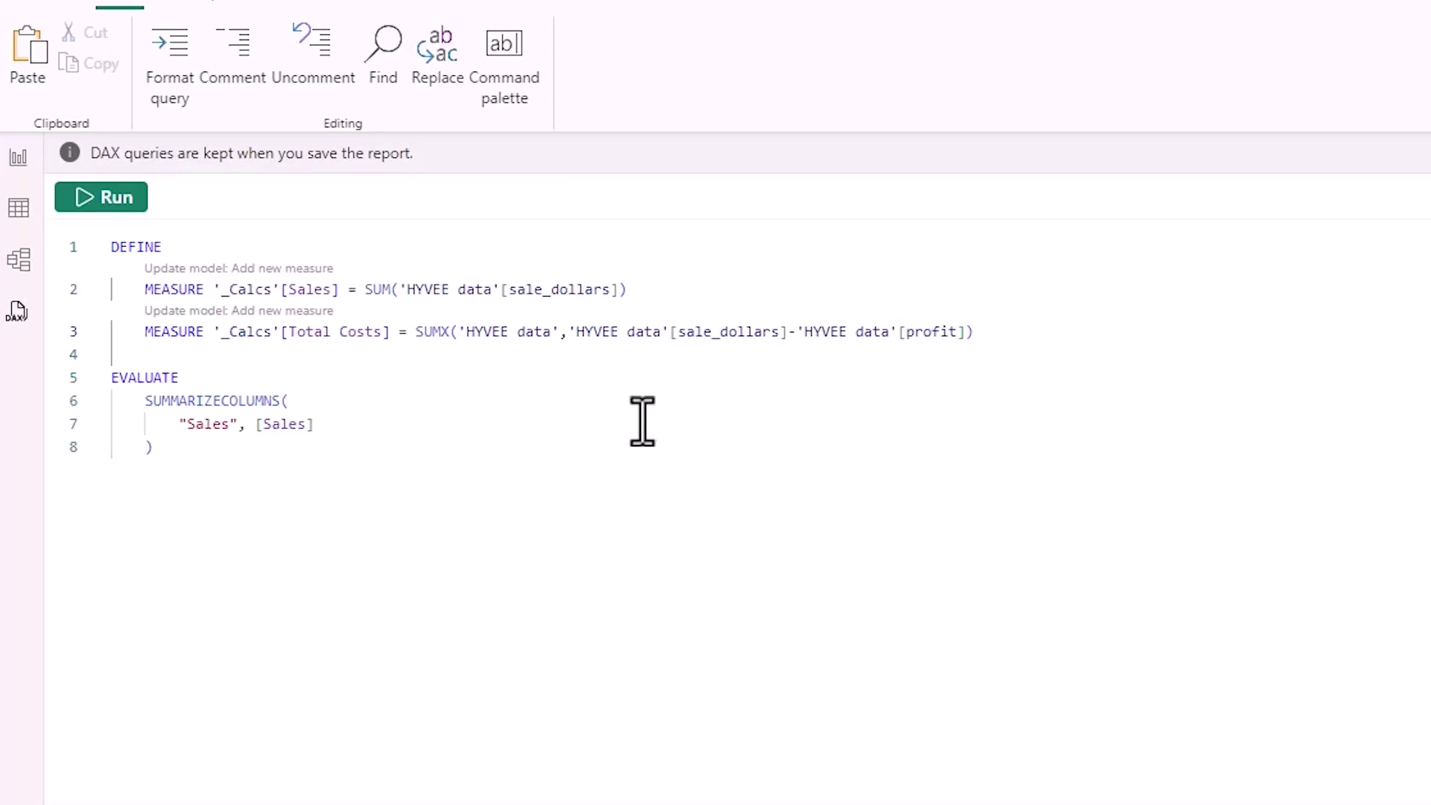
- Add a "Profit" result column that returns the '_Calcs'[Total Costs] measure
{"action": "left_click", "coordinate": [312, 425]}
{"action": "type", "text": ","}
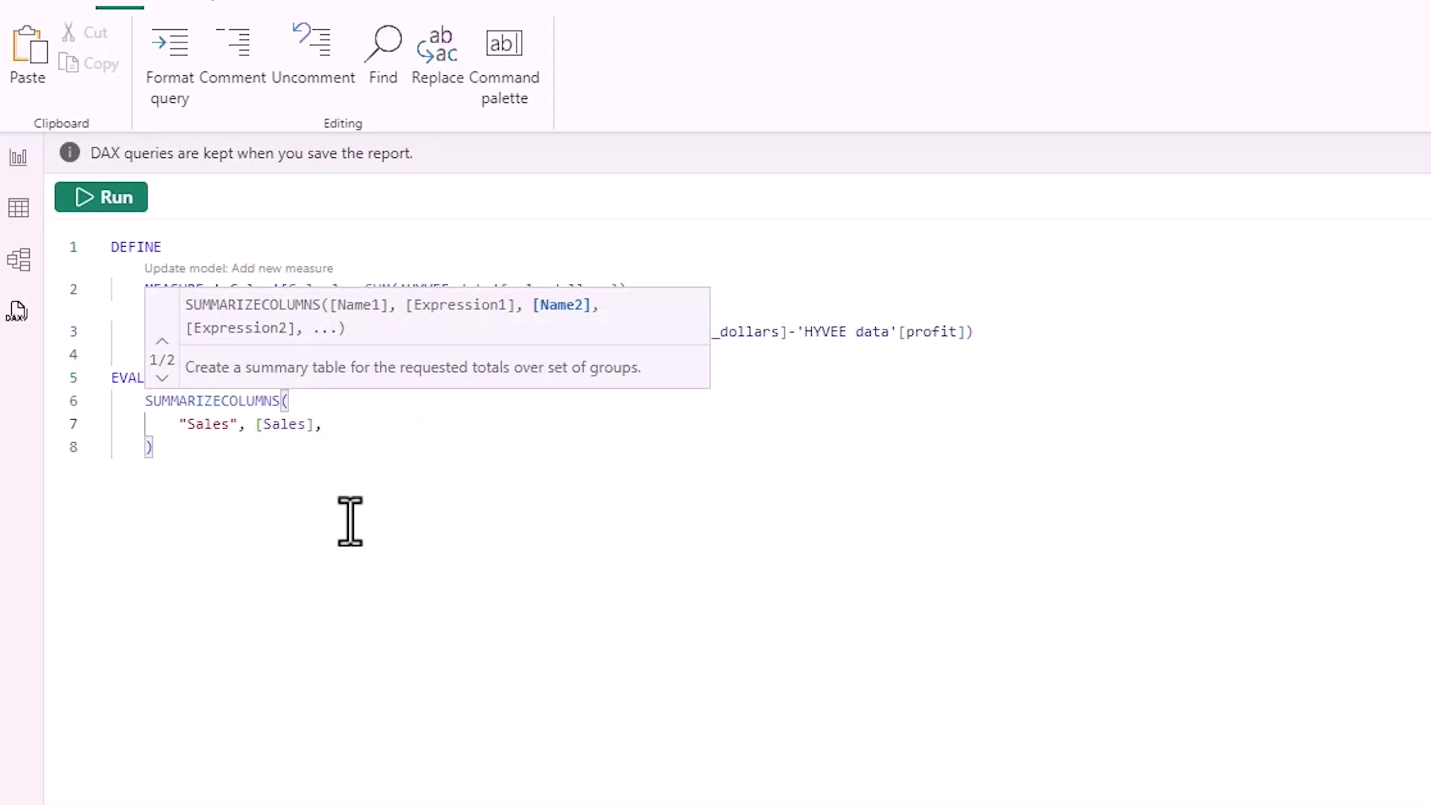
{"action": "key", "text": "Return"}
{"action": "type", "text": "\"Profit"}
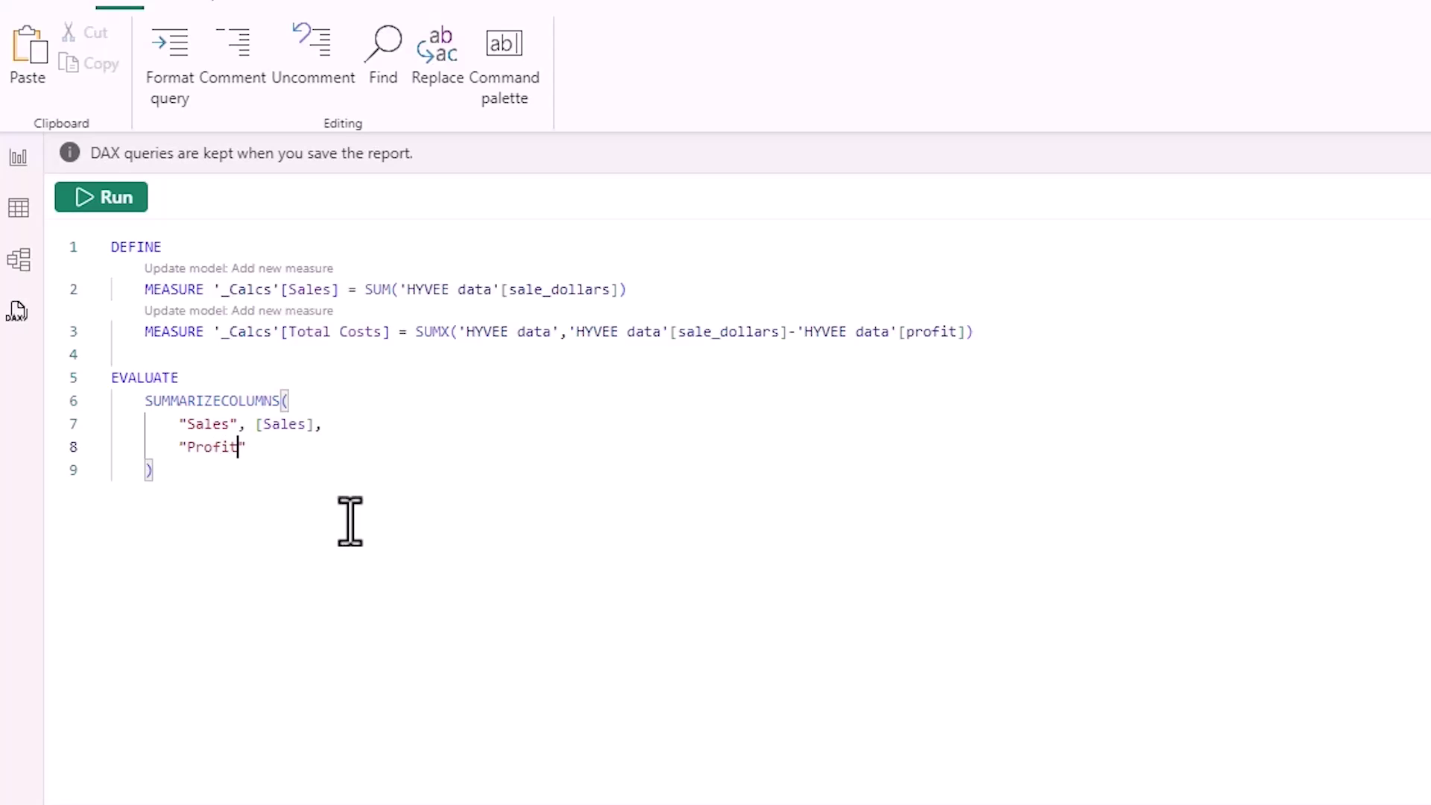
{"action": "key", "text": "Up"}
{"action": "key", "text": "Down"}
{"action": "key", "text": "End"}
{"action": "key", "text": "BackSpace"}
{"action": "type", "text": ", '"}
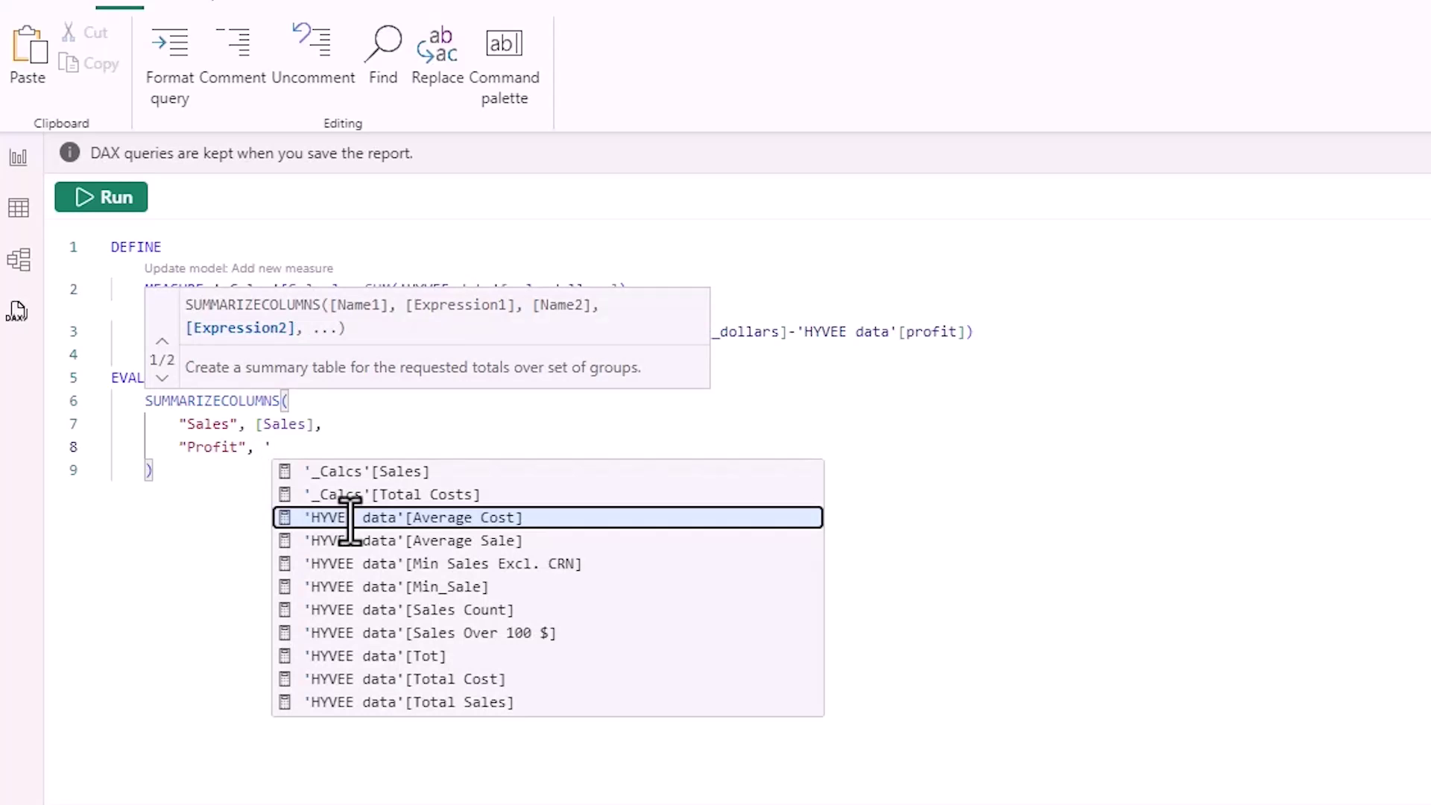
{"action": "left_click", "coordinate": [387, 495]}
- Change the bare [Sales] reference to _Calcs[Sales] and run the query
{"action": "left_click_drag", "start_coordinate": [314, 424], "coordinate": [253, 427]}
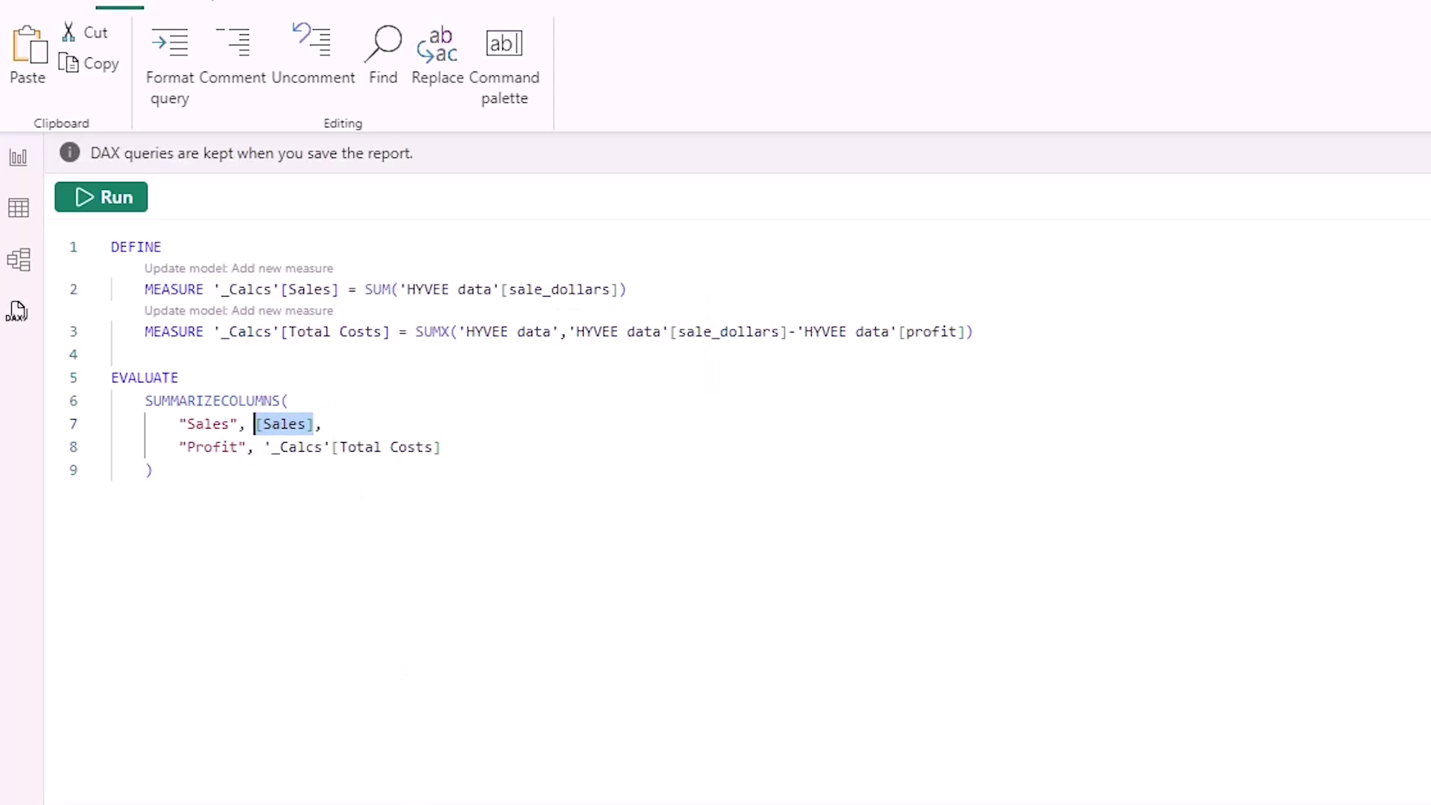
{"action": "type", "text": "_c"}
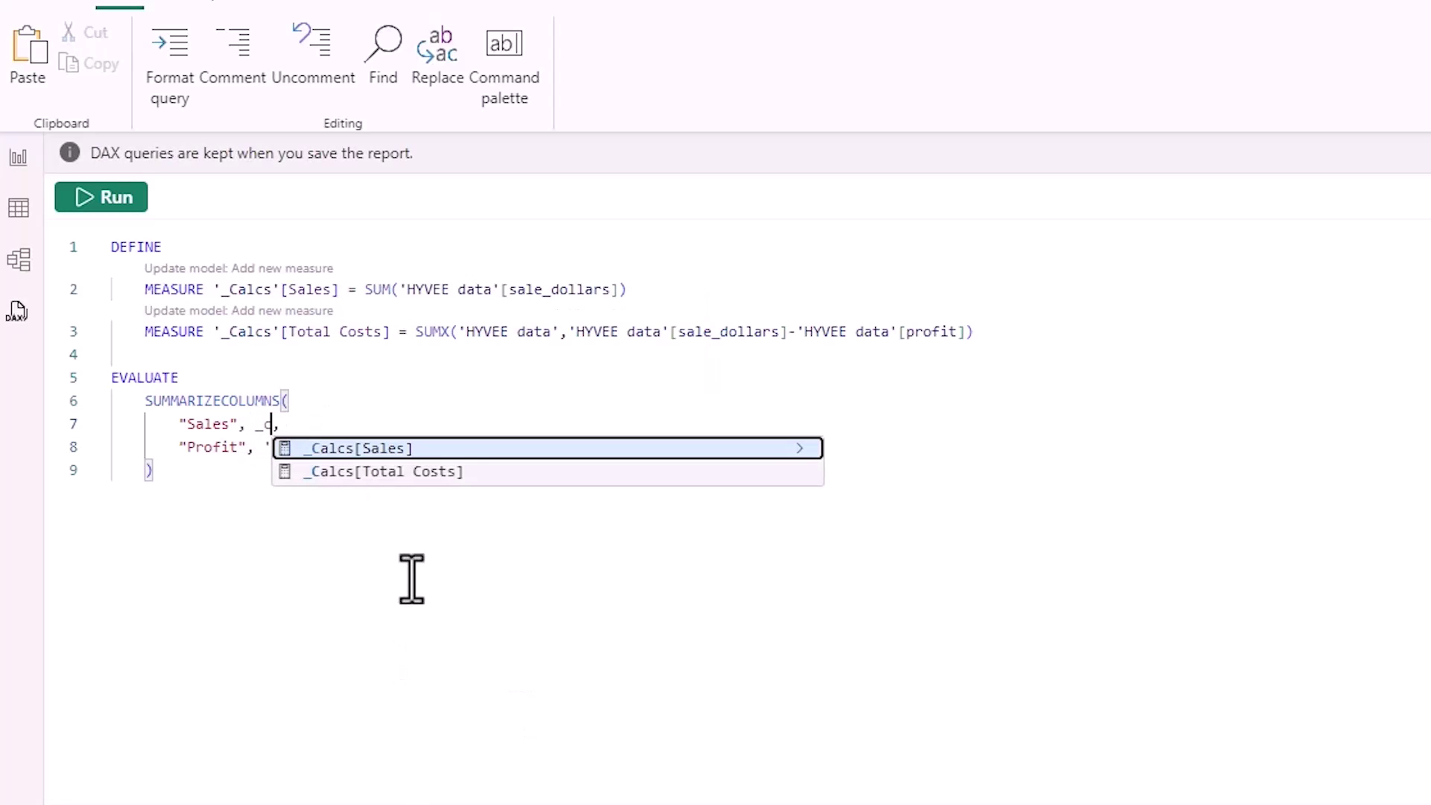
{"action": "left_click", "coordinate": [465, 448]}
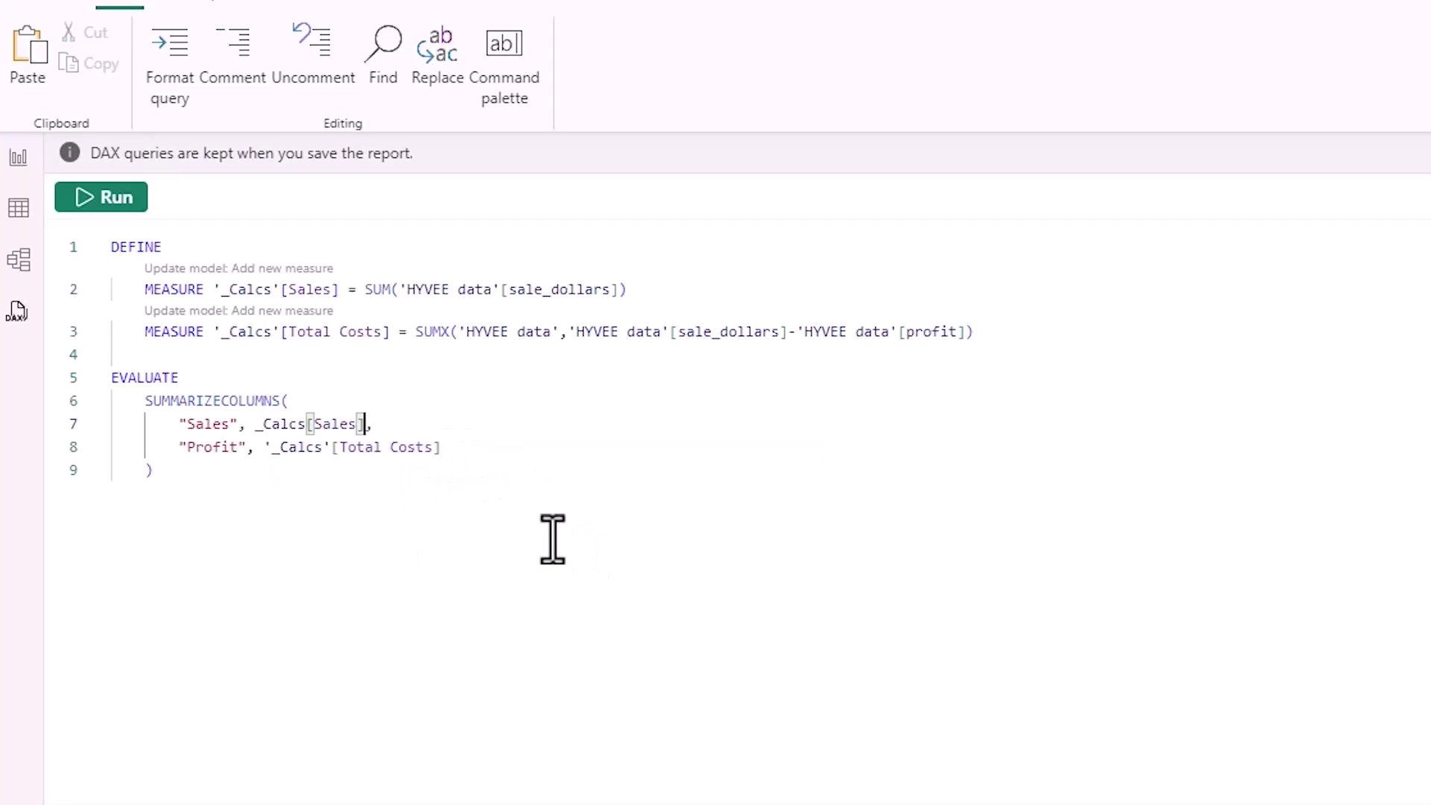
{"action": "left_click", "coordinate": [112, 197]}
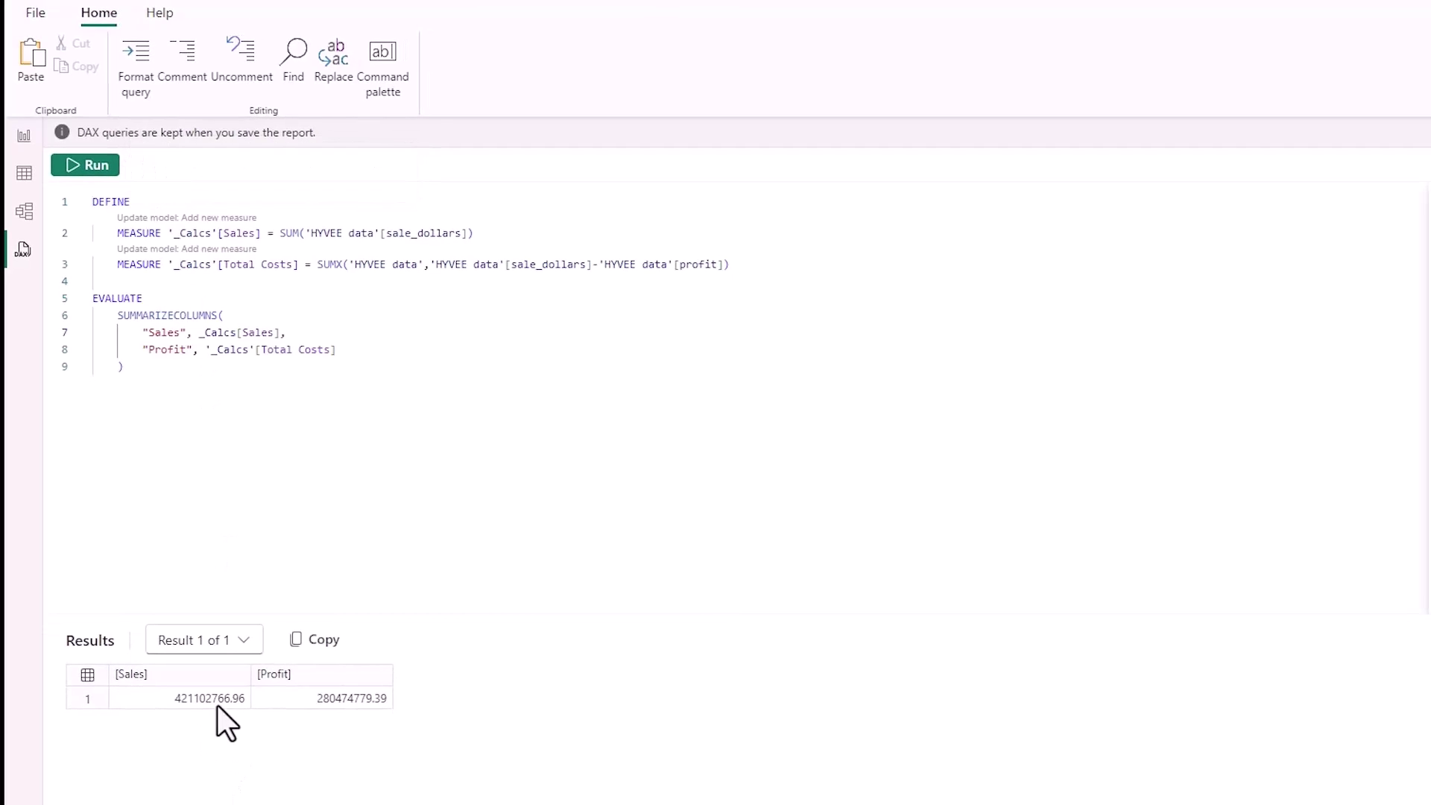
- Rename the Profit result column to Cost and rerun the query
{"action": "left_click_drag", "start_coordinate": [186, 351], "coordinate": [146, 352]}
{"action": "type", "text": "Cost"}
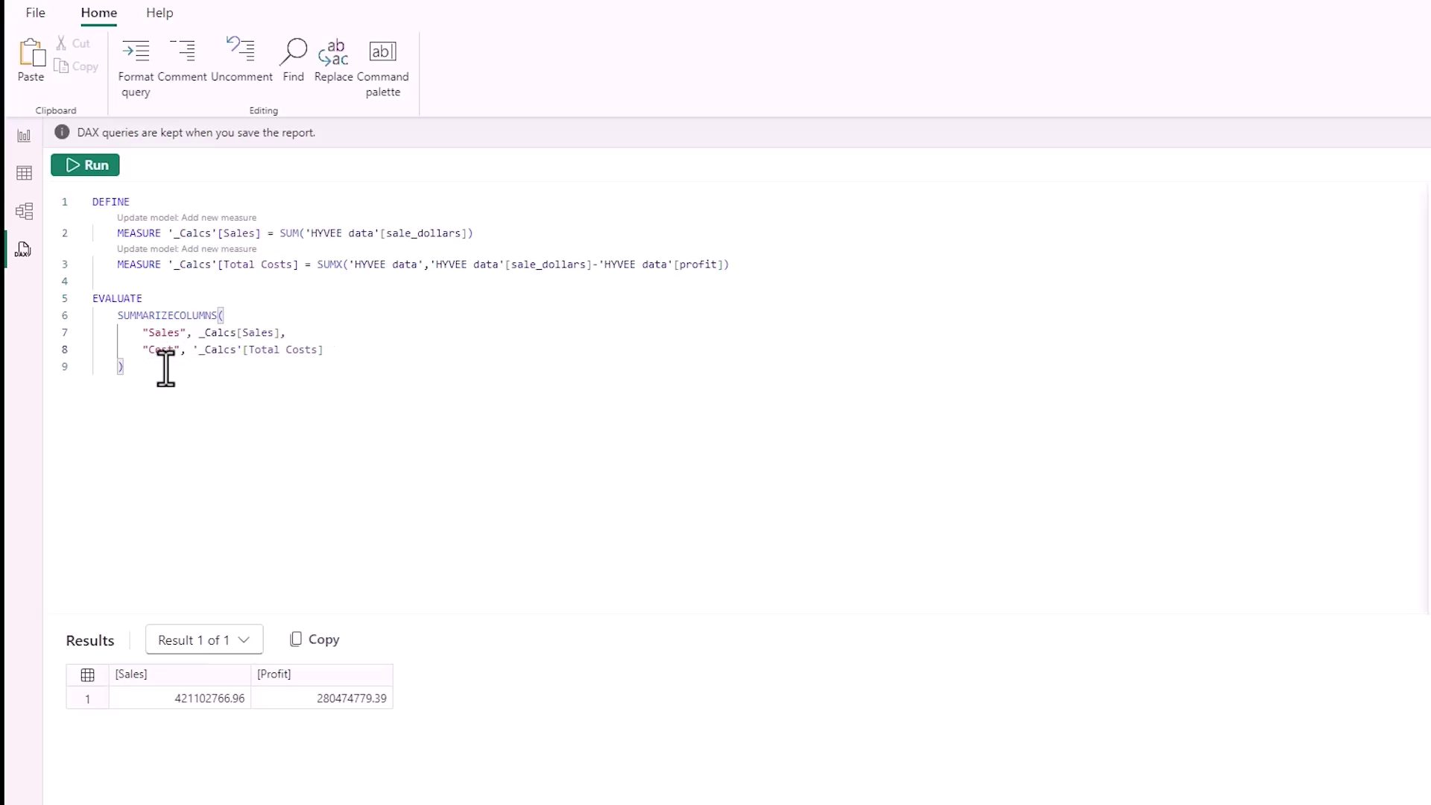
{"action": "left_click", "coordinate": [88, 169]}
- Group the results by 'HYVEE data'[vendor_name] and run the query again
{"action": "left_click", "coordinate": [241, 316]}
{"action": "key", "text": "Return"}
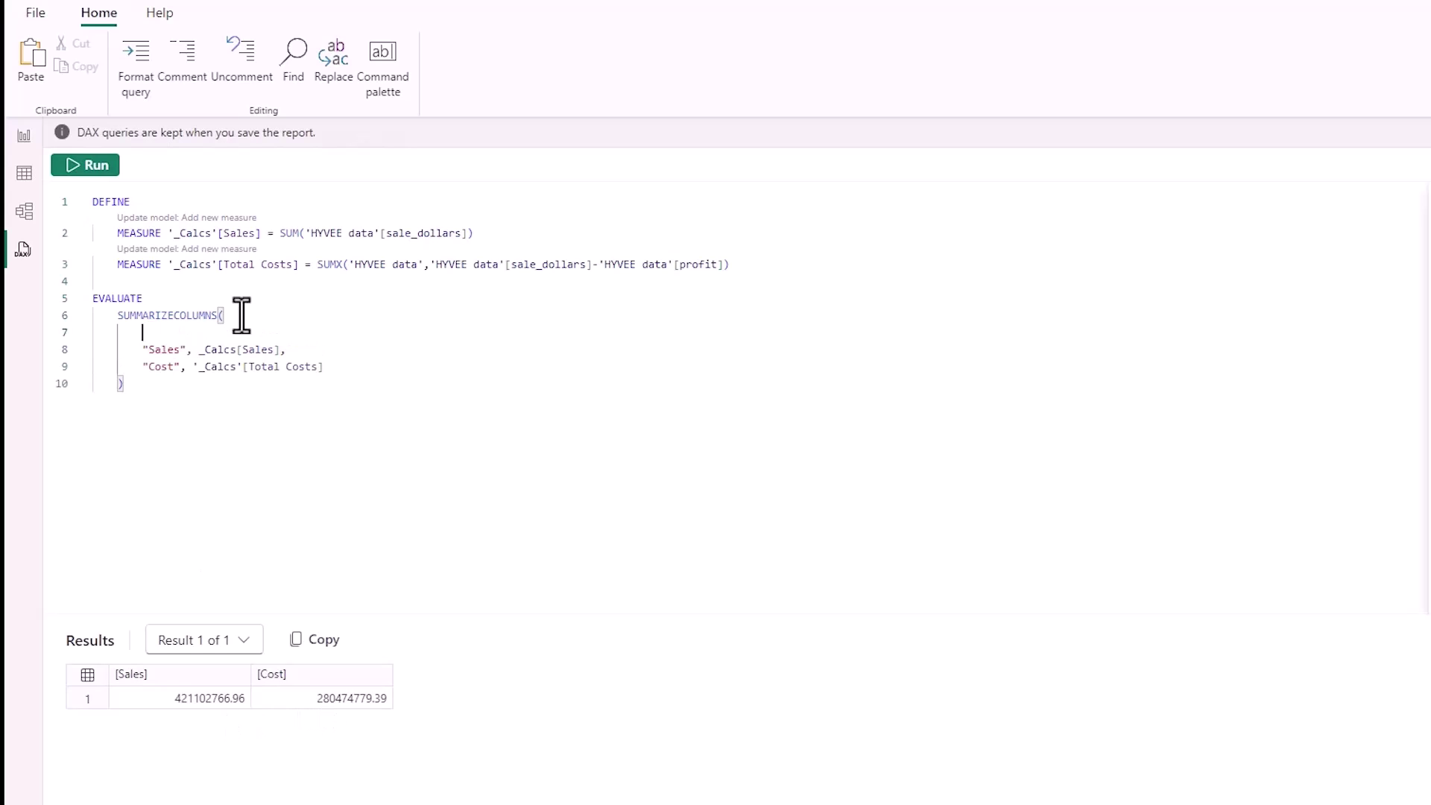
{"action": "type", "text": "'"}
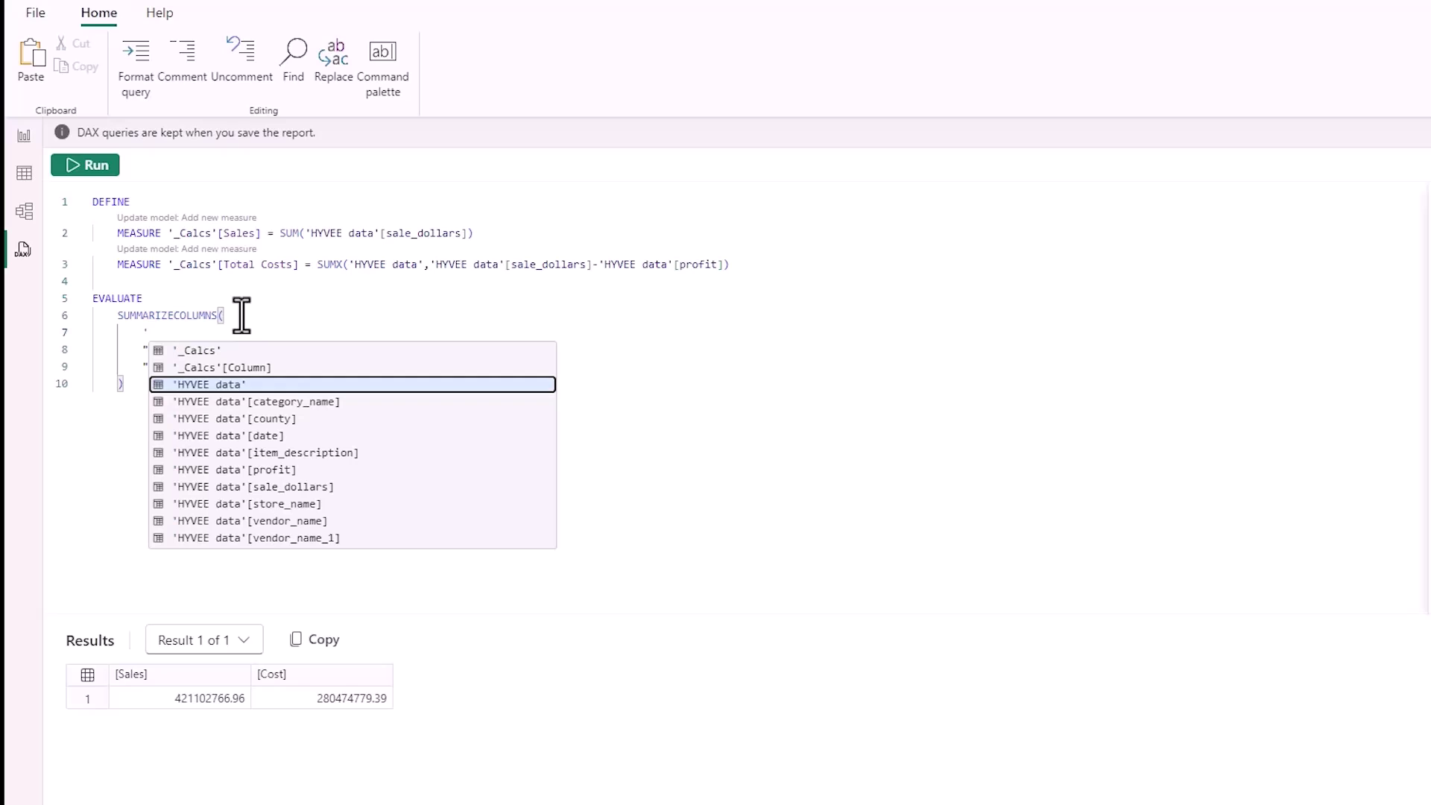
{"action": "left_click", "coordinate": [306, 521]}
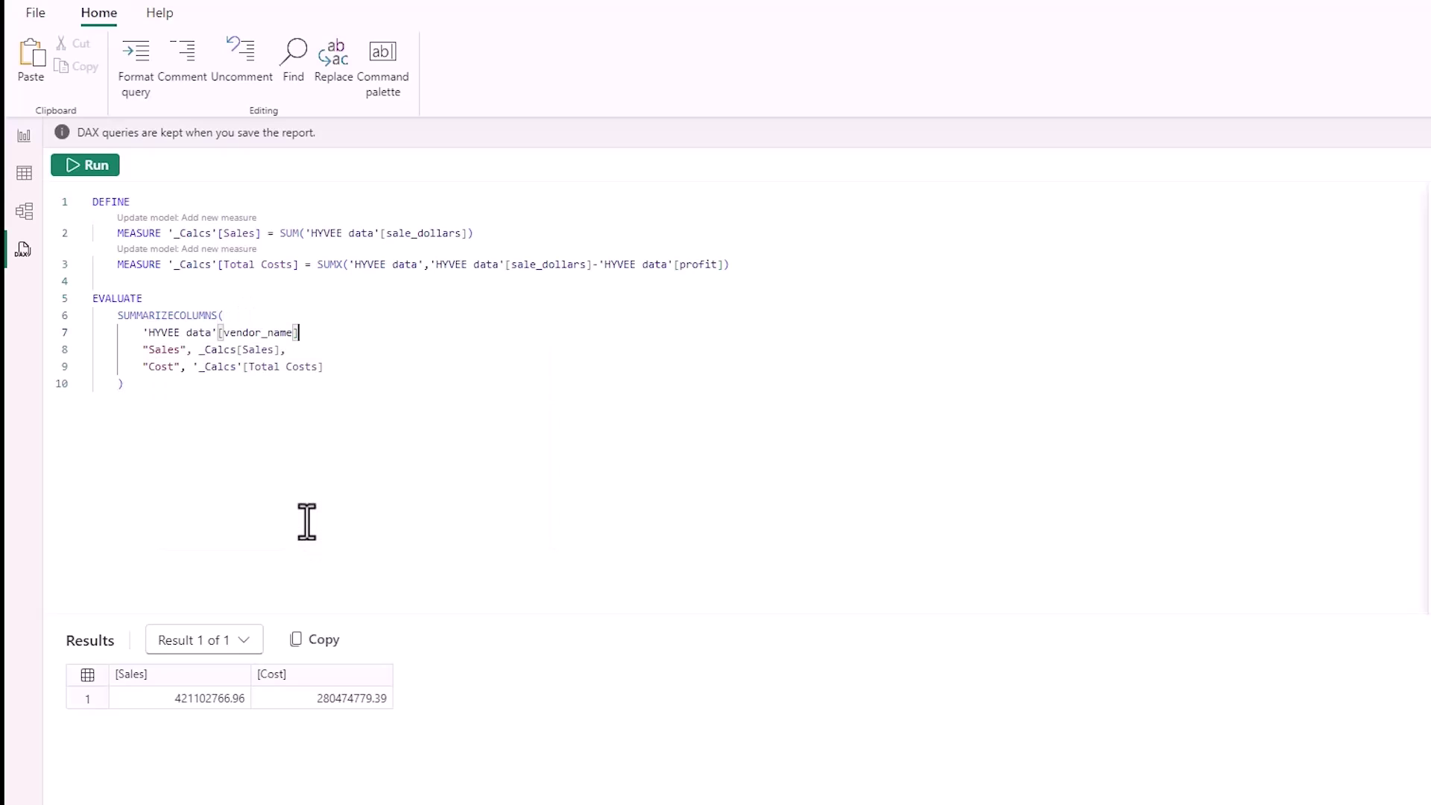
{"action": "type", "text": ","}
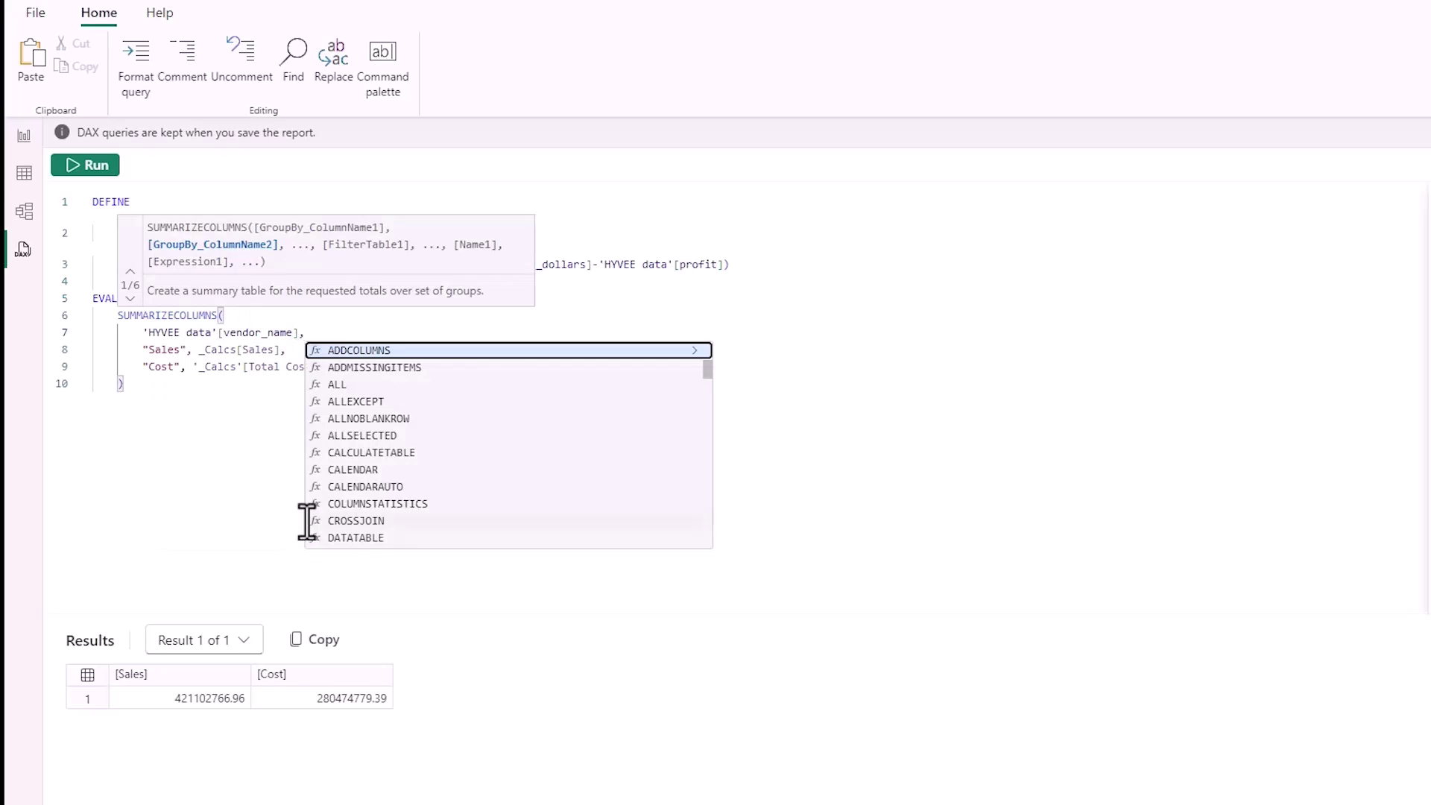
{"action": "left_click", "coordinate": [75, 165]}
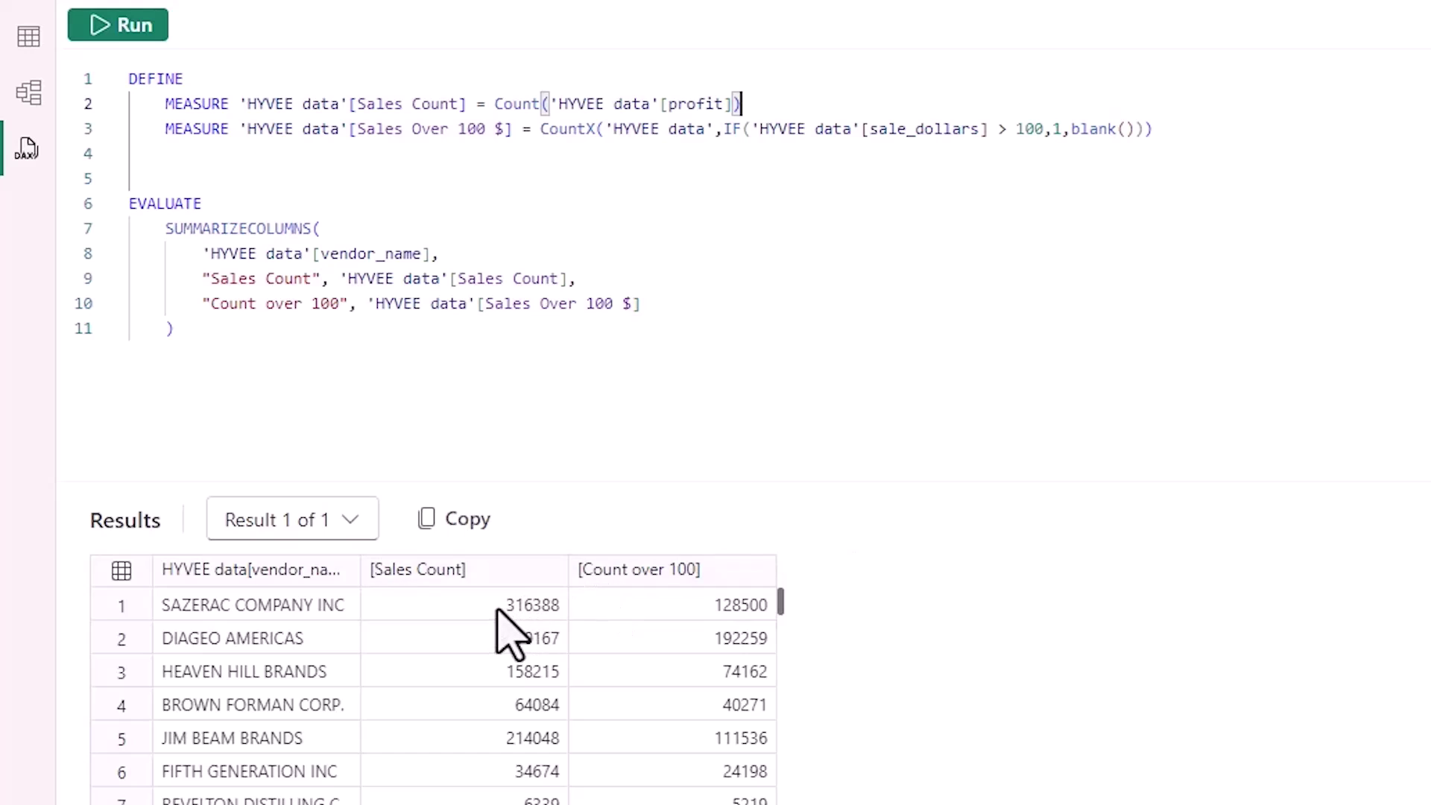
- Check the first vendor's Sales Count and Count over 100 values in the results grid
{"action": "left_click", "coordinate": [538, 608]}
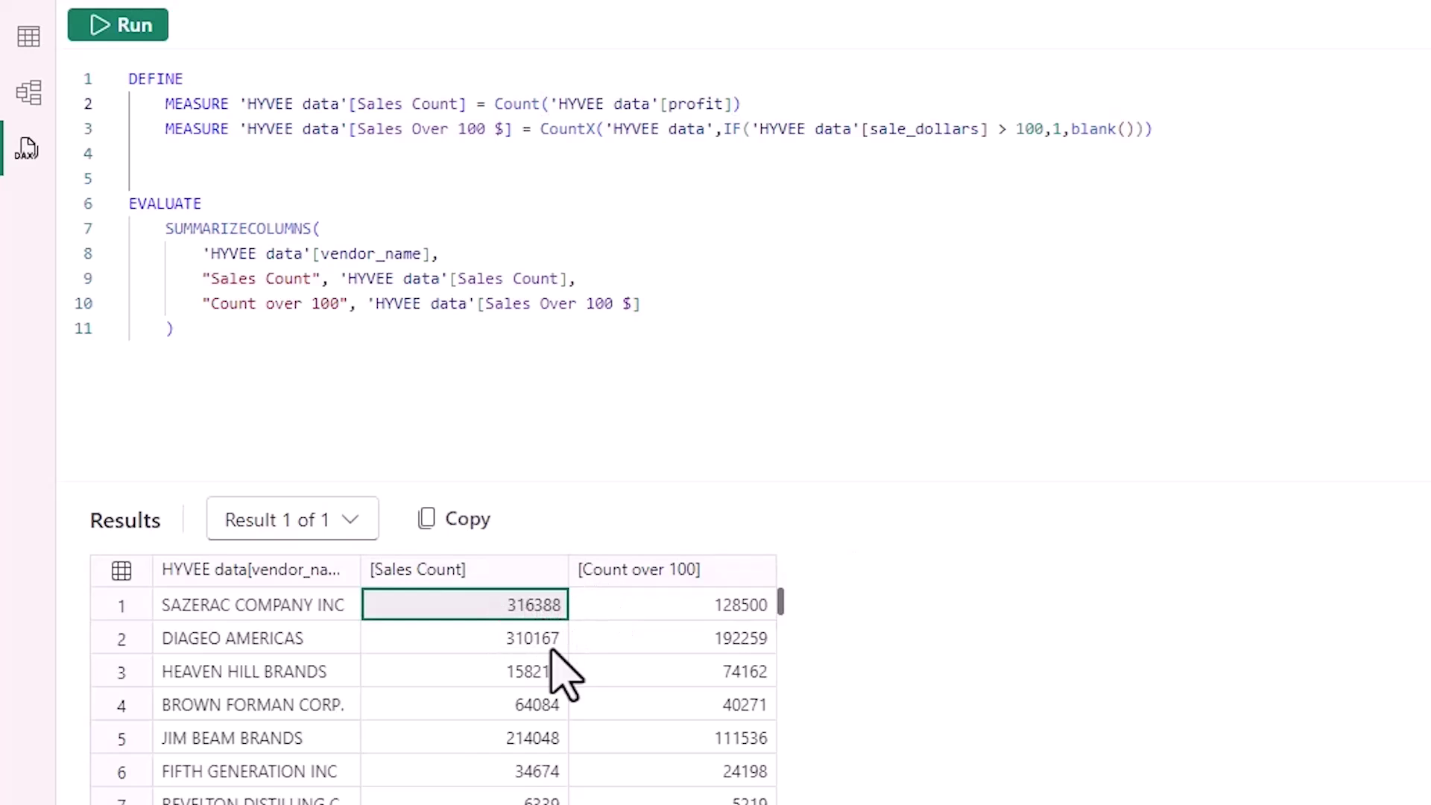
{"action": "left_click", "coordinate": [712, 615]}
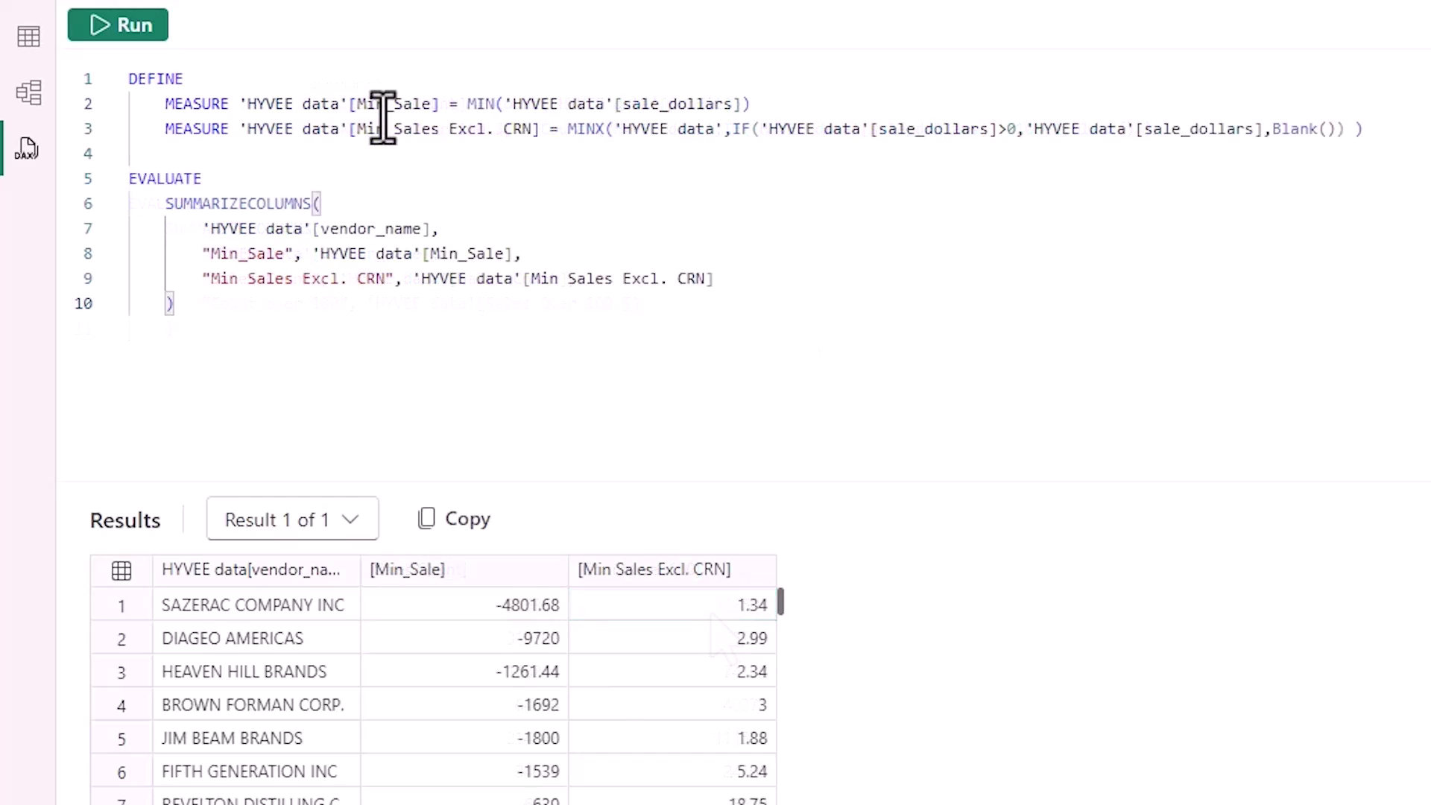
- Scroll through the per-vendor results comparing Min_Sale with Min Sales Excl. CRN
{"action": "mouse_move", "coordinate": [480, 102]}
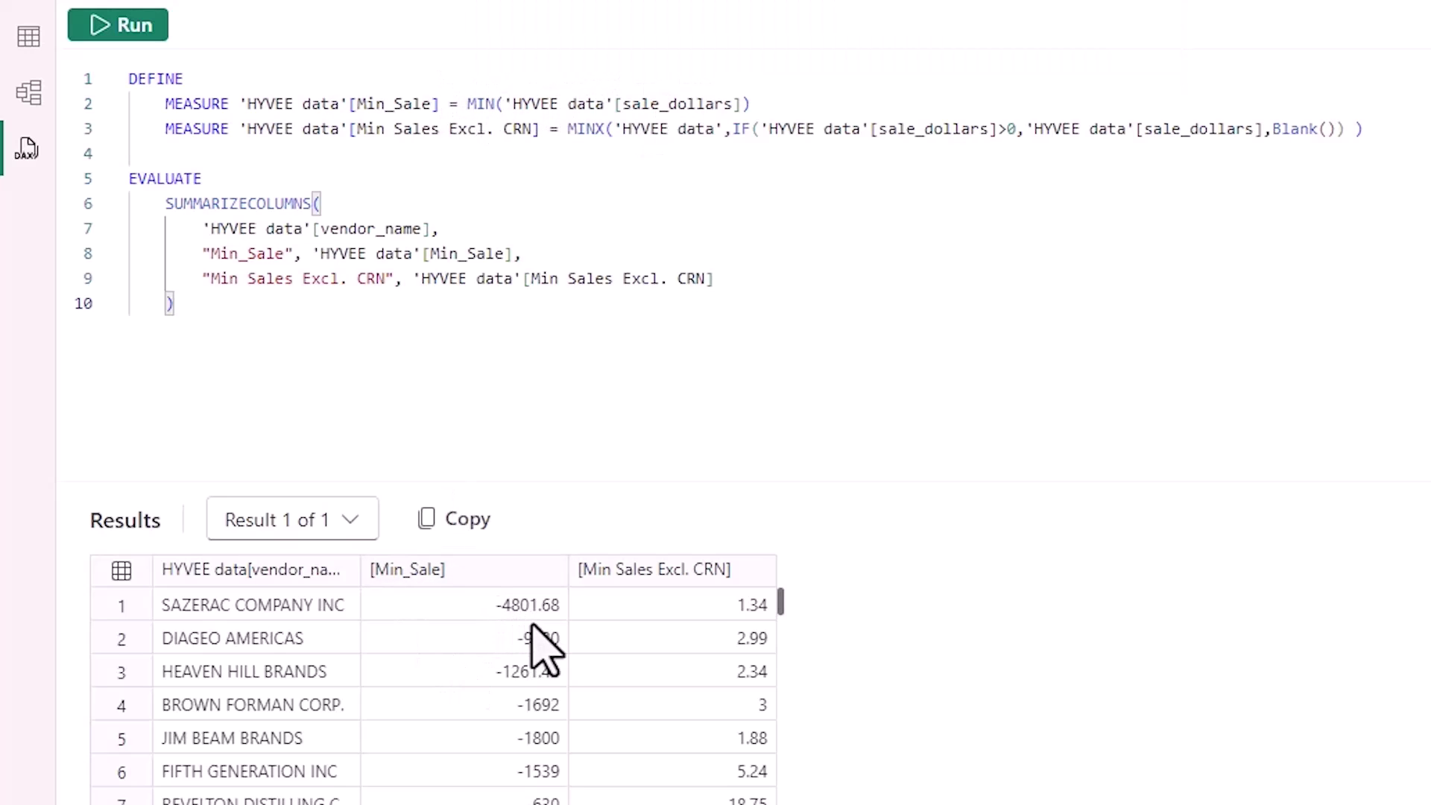
{"action": "scroll", "coordinate": [548, 746], "scroll_direction": "down", "scroll_amount": 5}
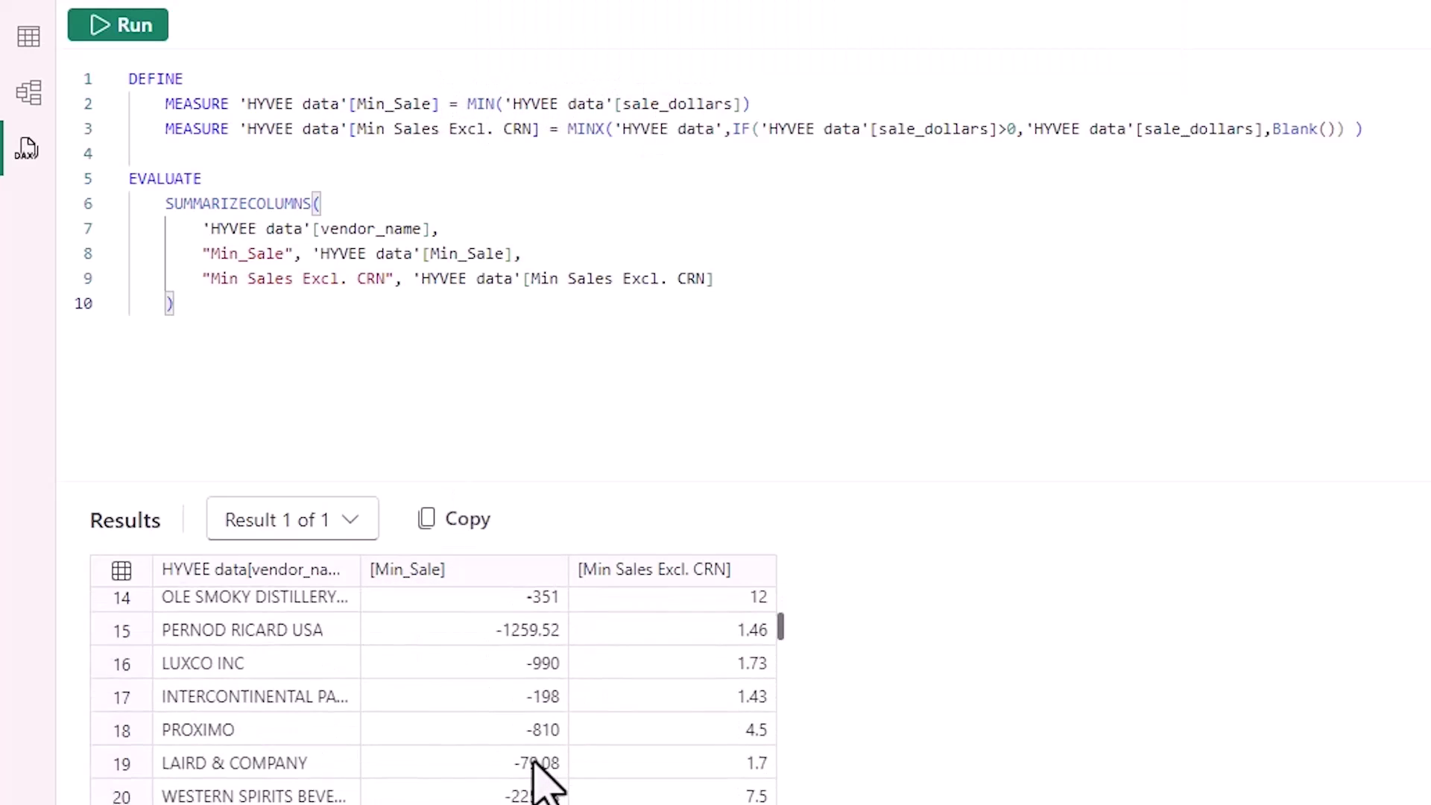
{"action": "scroll", "coordinate": [537, 760], "scroll_direction": "up", "scroll_amount": 2}
{"action": "scroll", "coordinate": [532, 770], "scroll_direction": "up", "scroll_amount": 4}
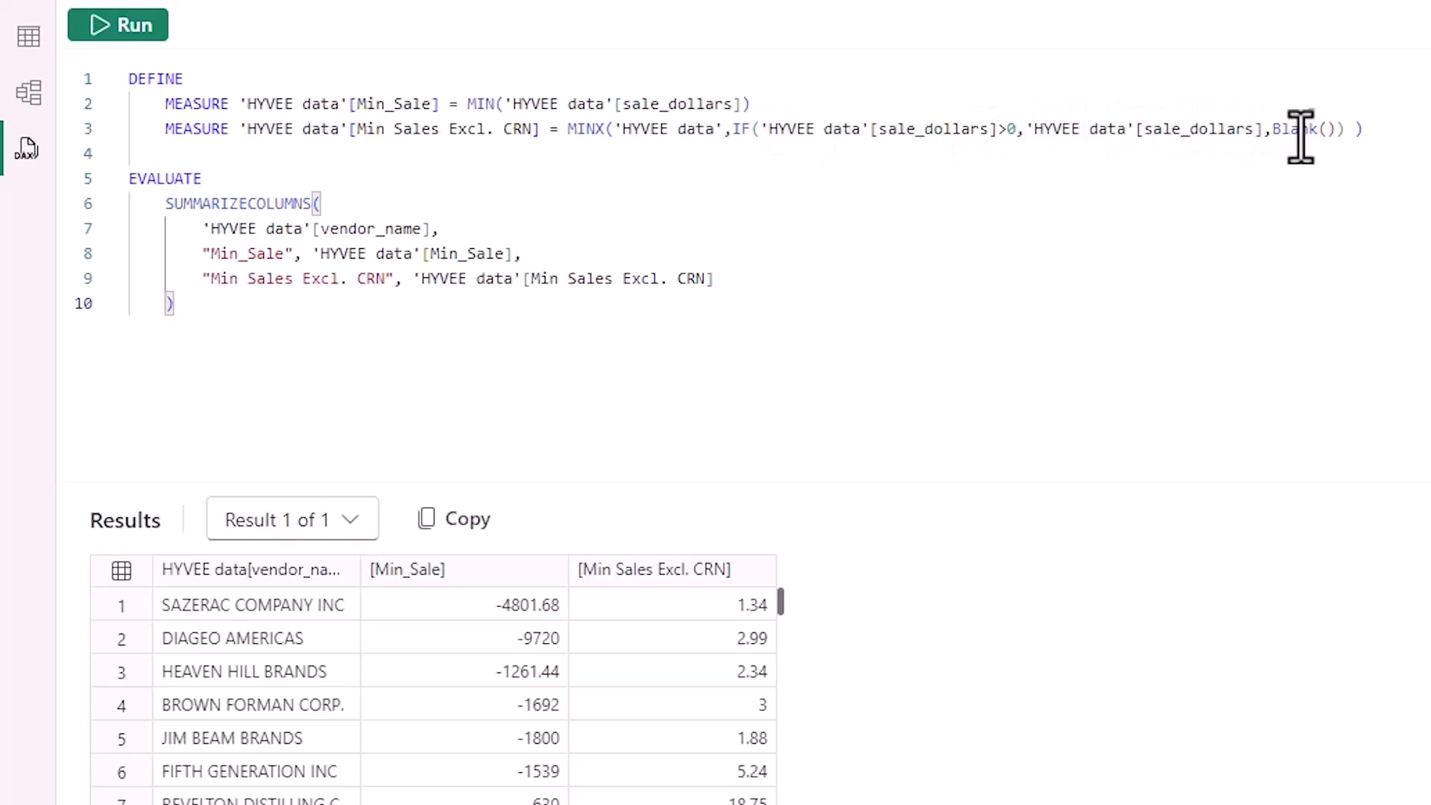
{"action": "scroll", "coordinate": [780, 741], "scroll_direction": "down", "scroll_amount": 5}
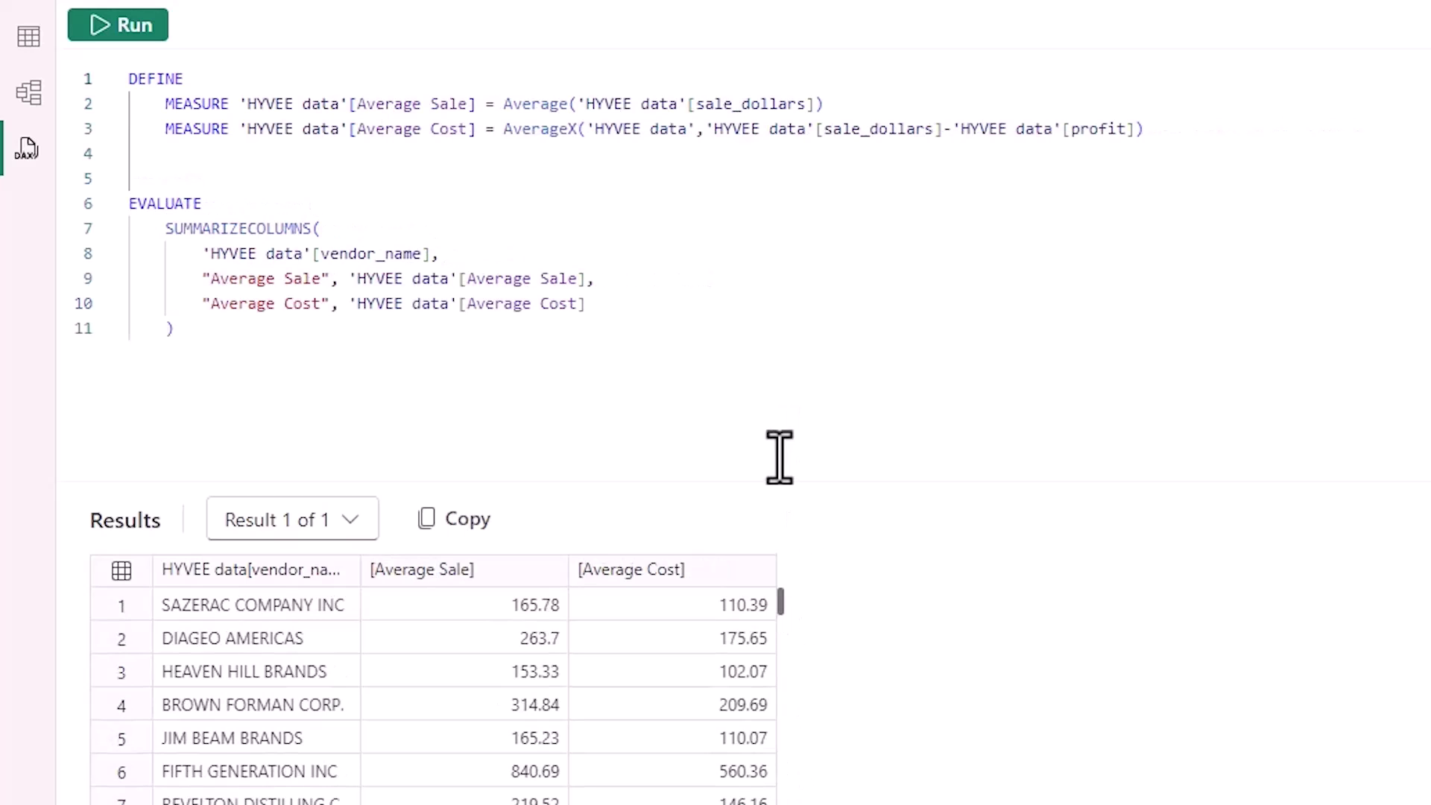
- Review the first vendor's Average Sale 165.78 against Average Cost 110.39
{"action": "mouse_move", "coordinate": [690, 101]}
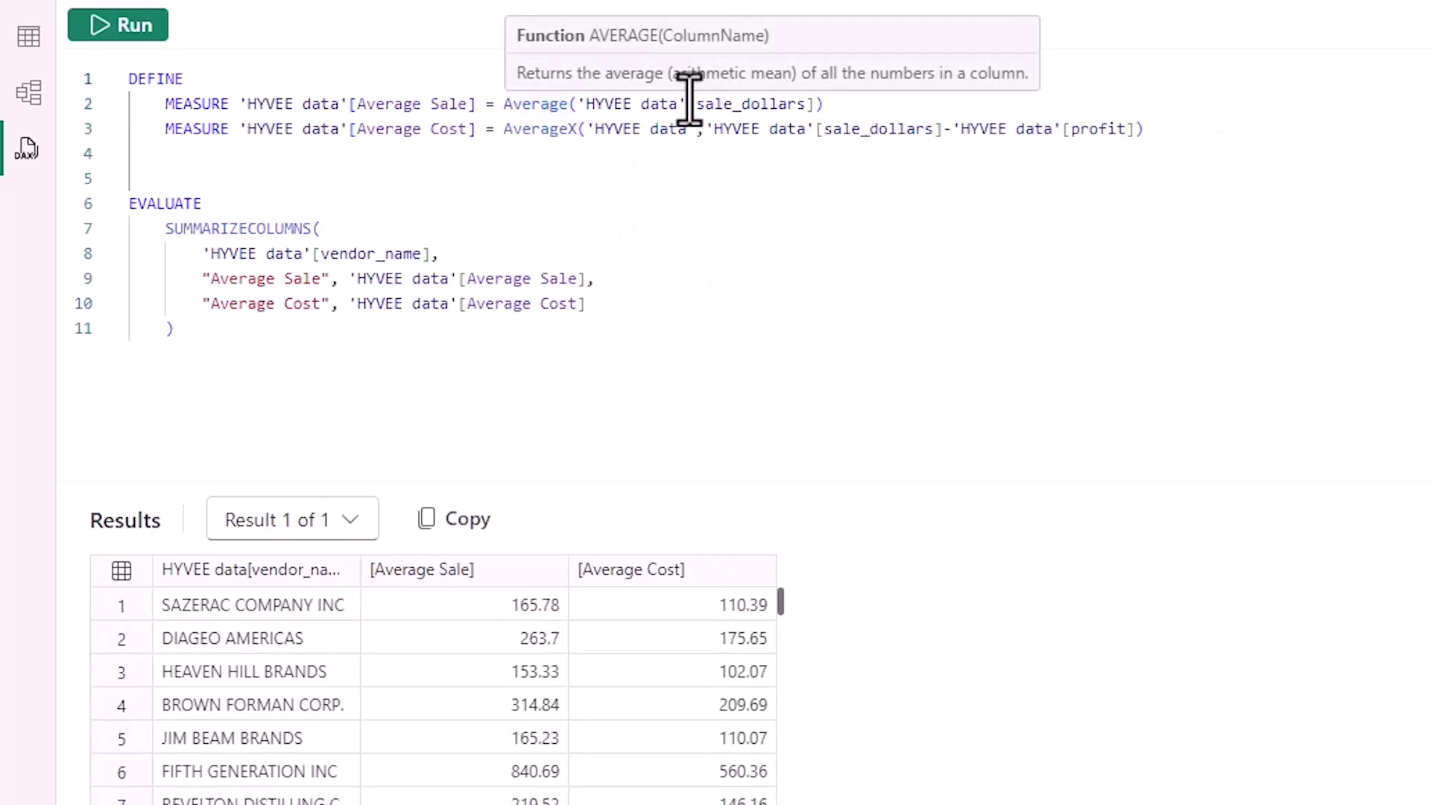